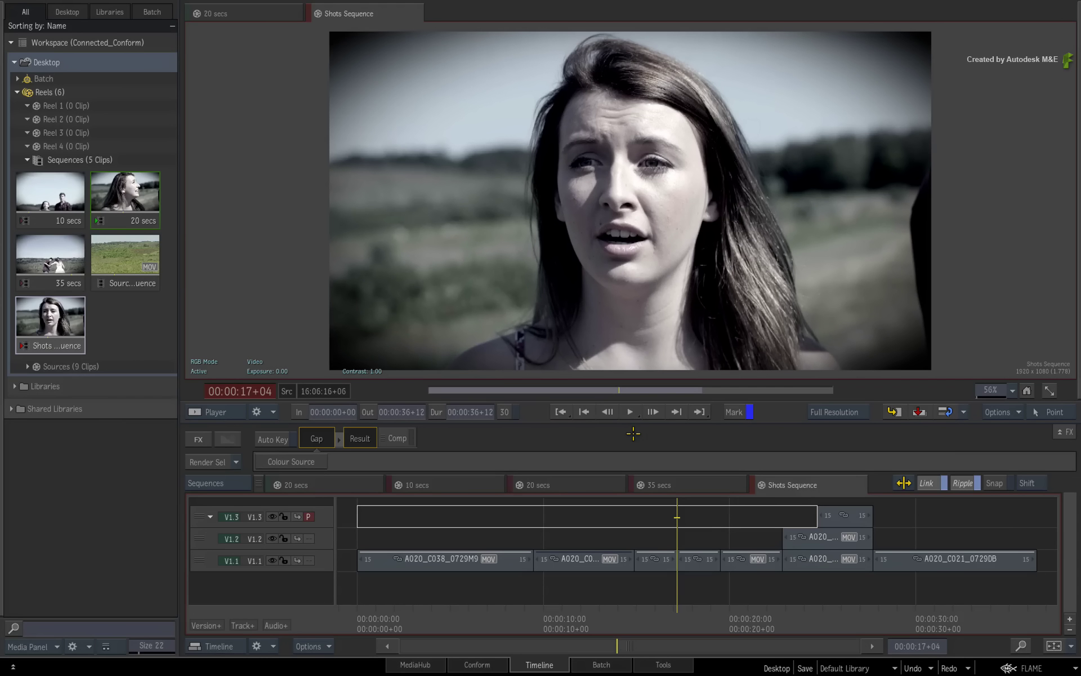
# Step: Flip through the 35, 20 and 10 secs sequences, then return to Shots Sequence
pyautogui.click(699, 480)
pyautogui.click(566, 485)
pyautogui.click(456, 488)
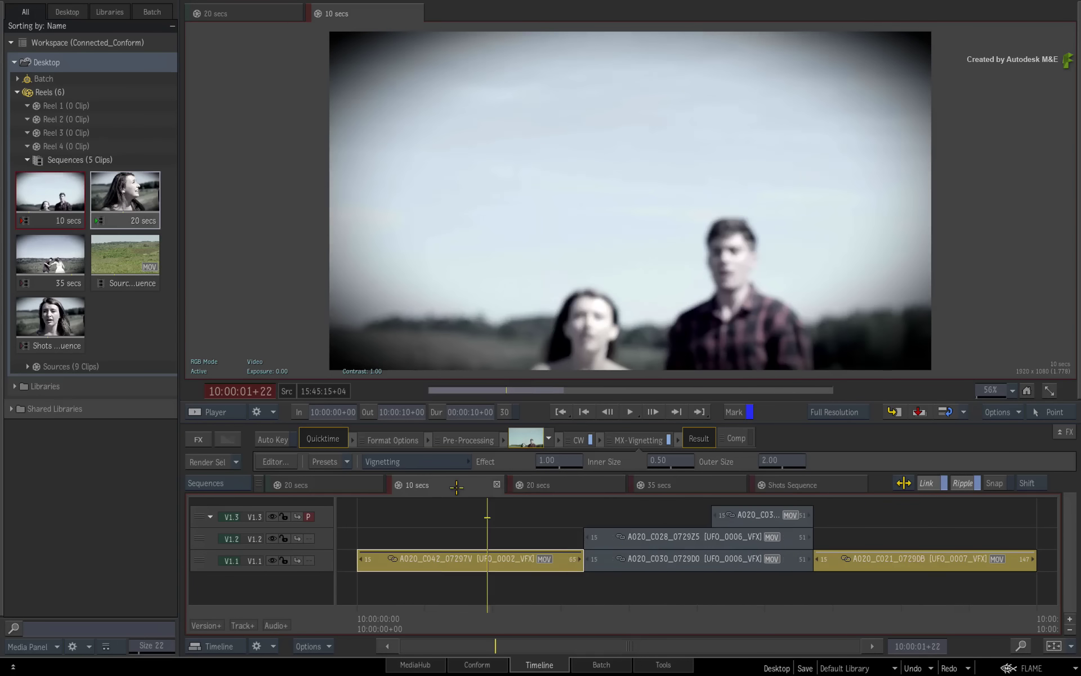
pyautogui.click(560, 487)
pyautogui.click(687, 485)
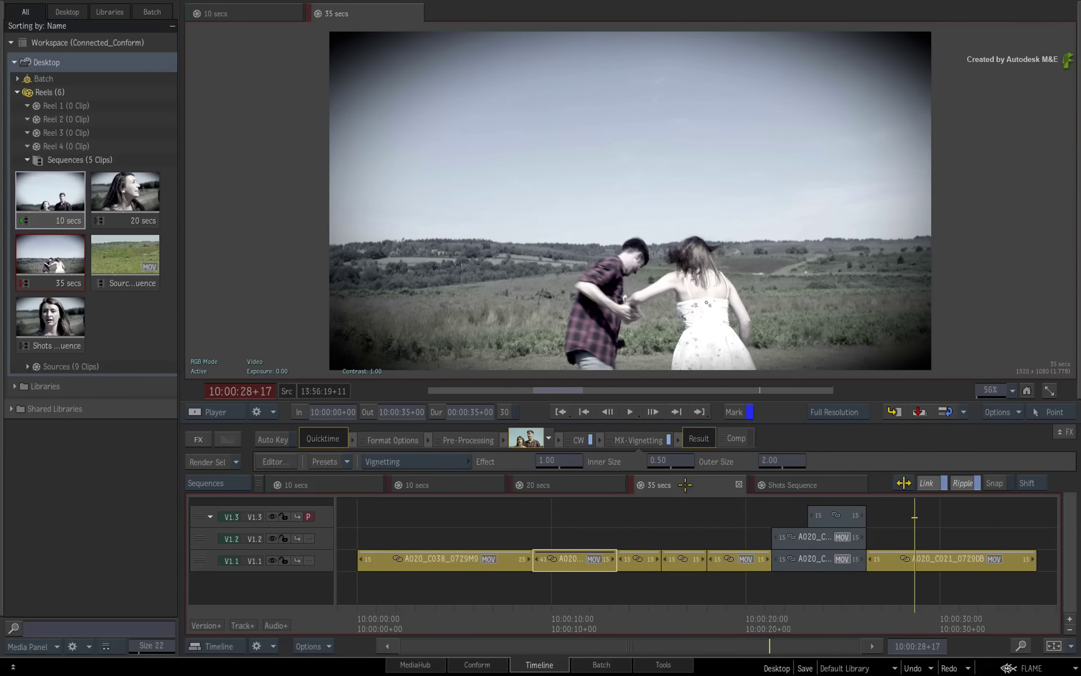
pyautogui.click(792, 484)
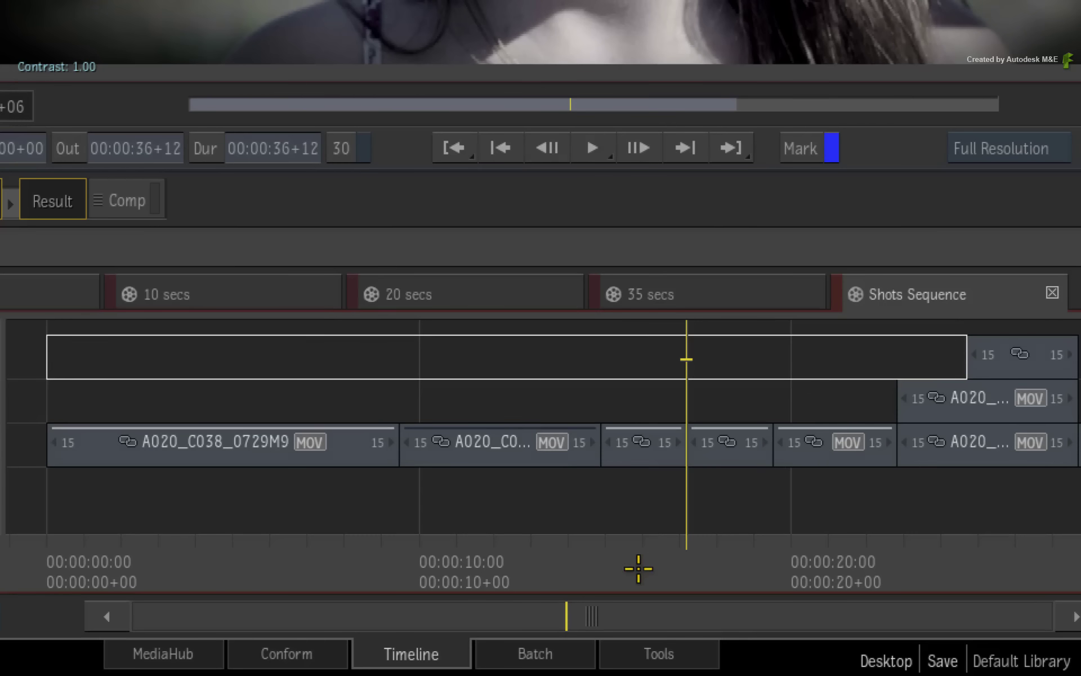
# Step: Scrub and zoom Shots Sequence to fit the whole edit, parking near eleven seconds
pyautogui.moveTo(638, 569); pyautogui.dragTo(284, 575)
pyautogui.scroll(5, 338, 441)
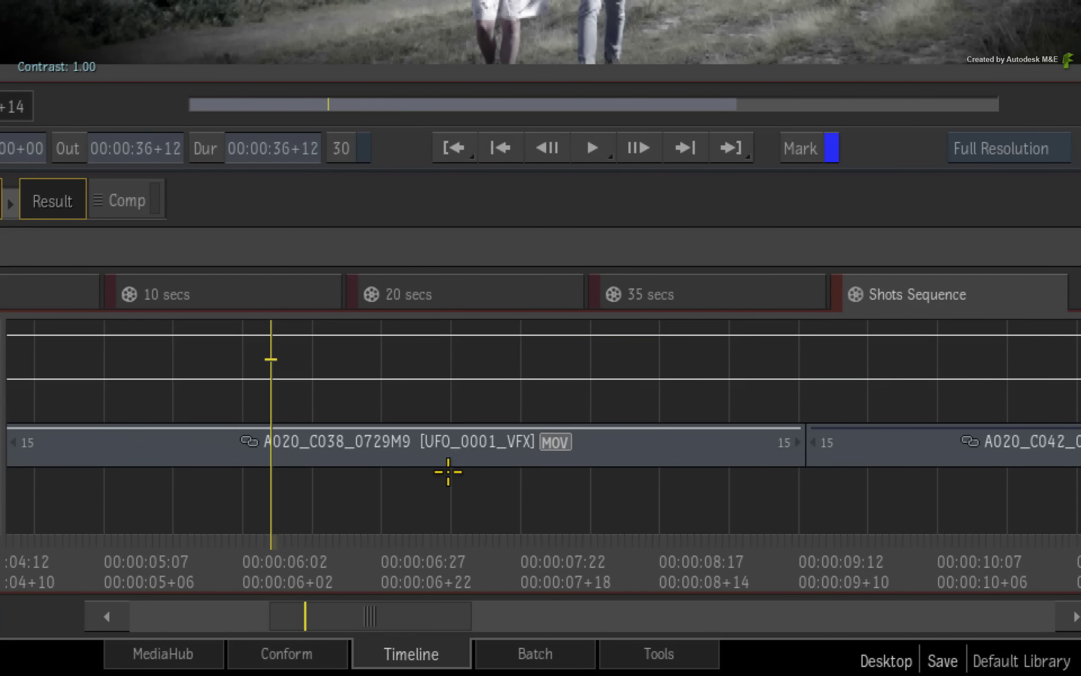
pyautogui.moveTo(355, 607); pyautogui.dragTo(747, 575)
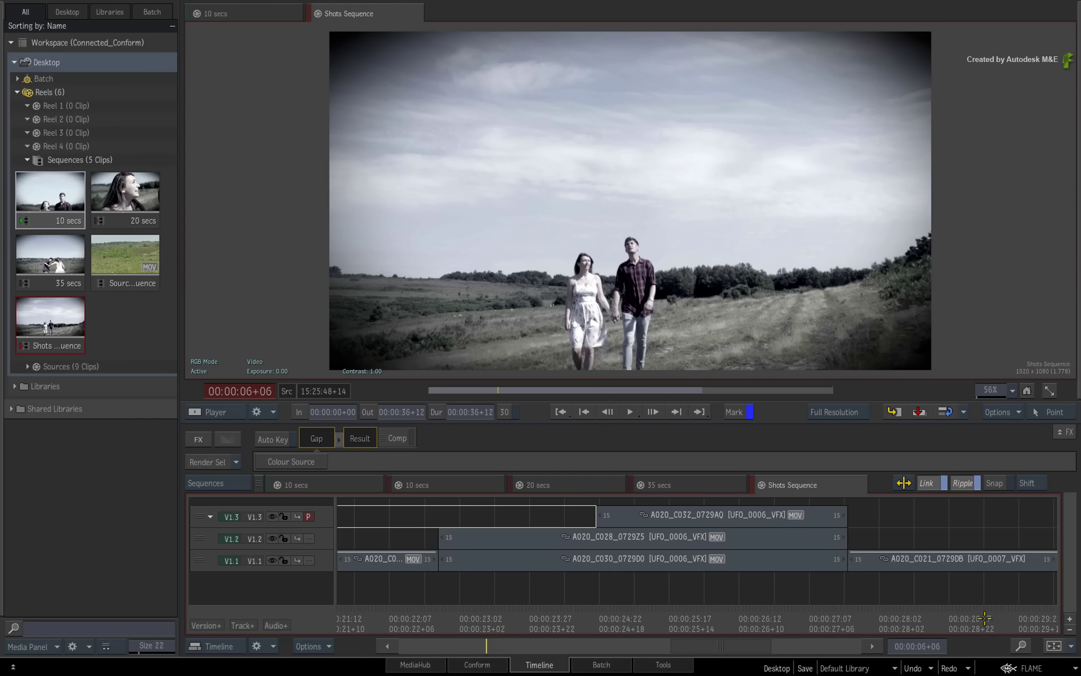
pyautogui.click(1054, 646)
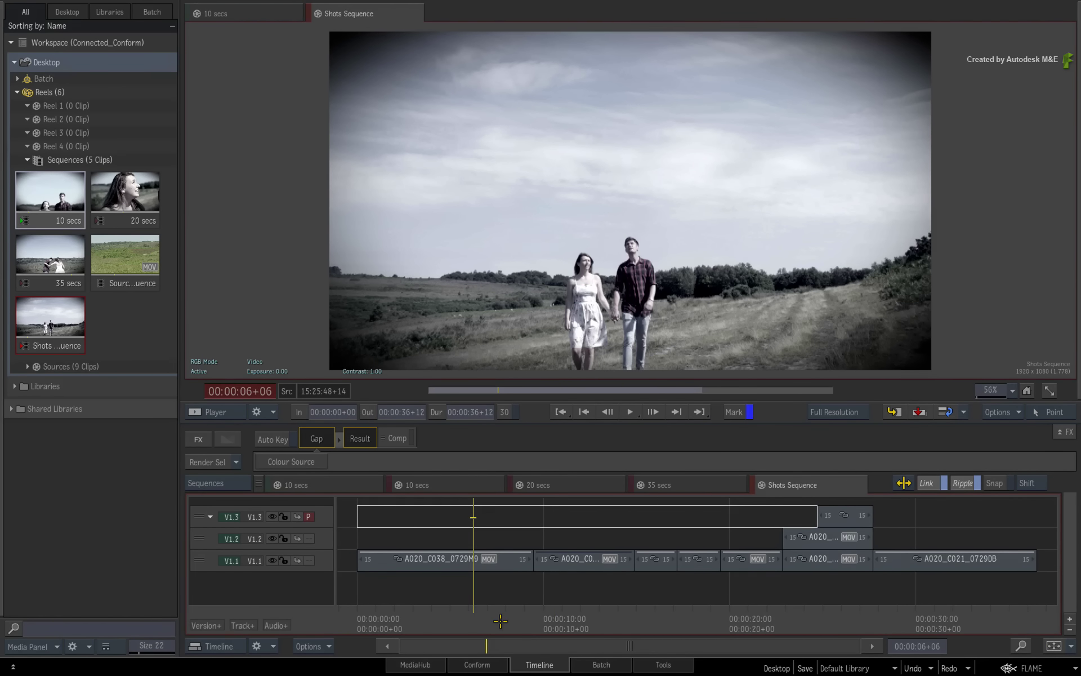
pyautogui.click(564, 619)
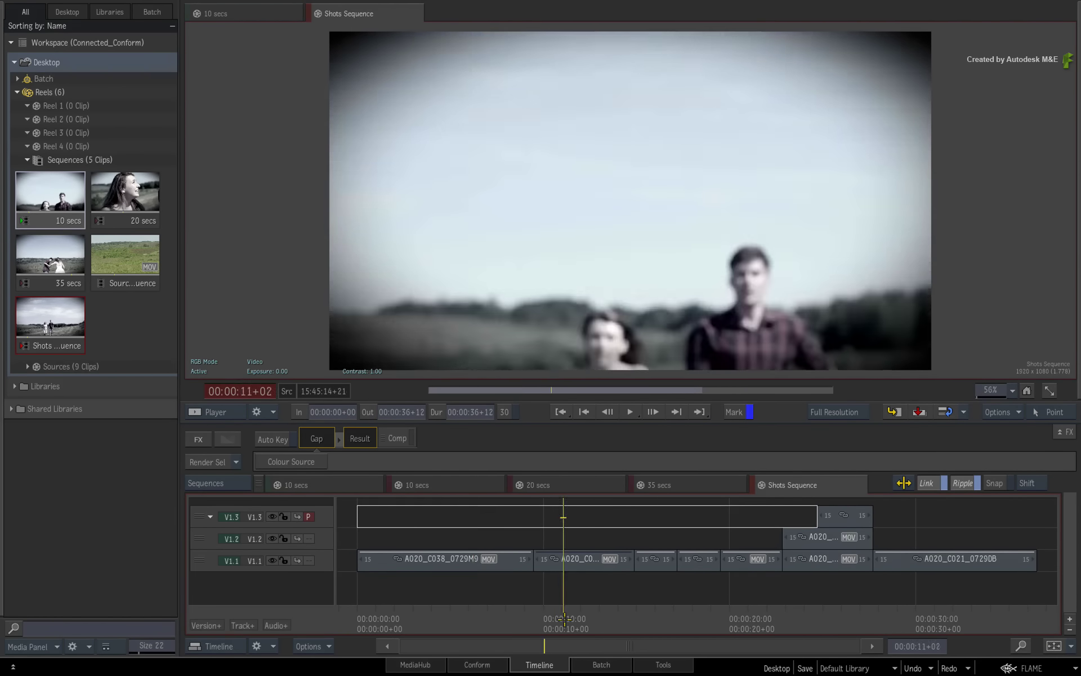
pyautogui.click(558, 485)
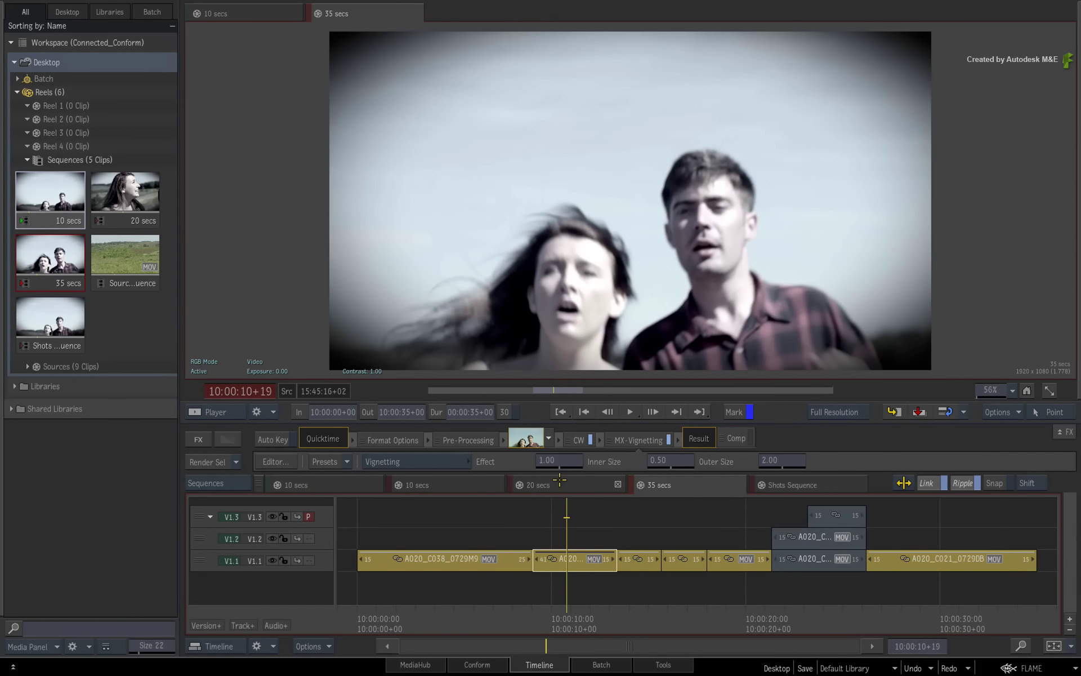
# Step: Scrub the start of the 10 secs sequence, then scrub forward through Shots Sequence
pyautogui.click(472, 484)
pyautogui.moveTo(441, 609); pyautogui.dragTo(664, 599)
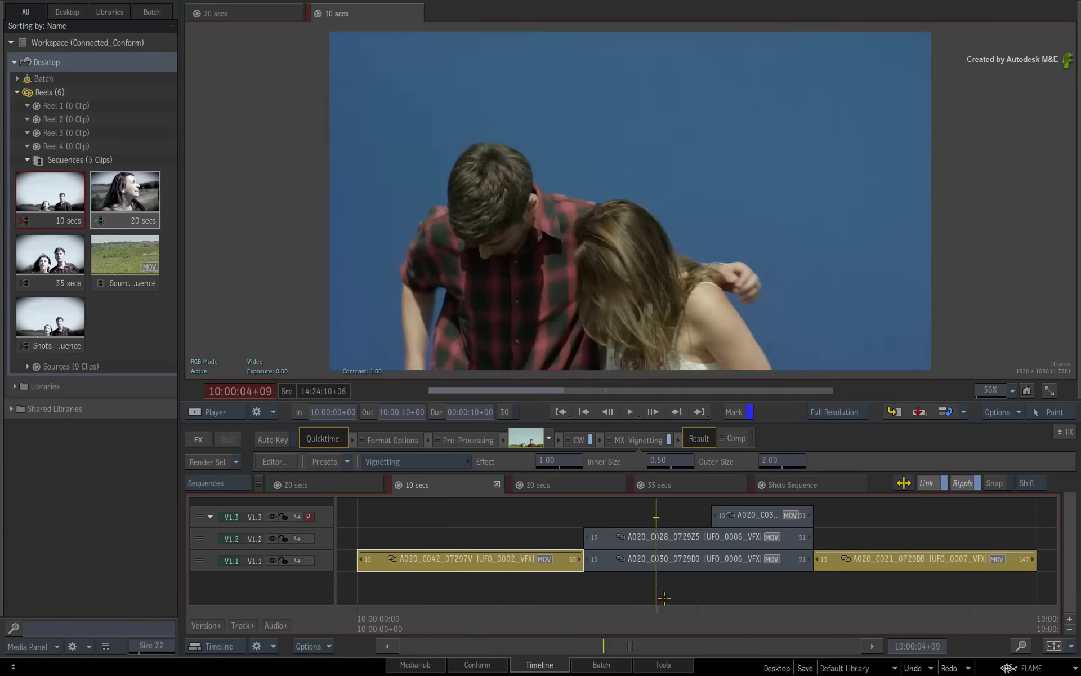
pyautogui.click(792, 485)
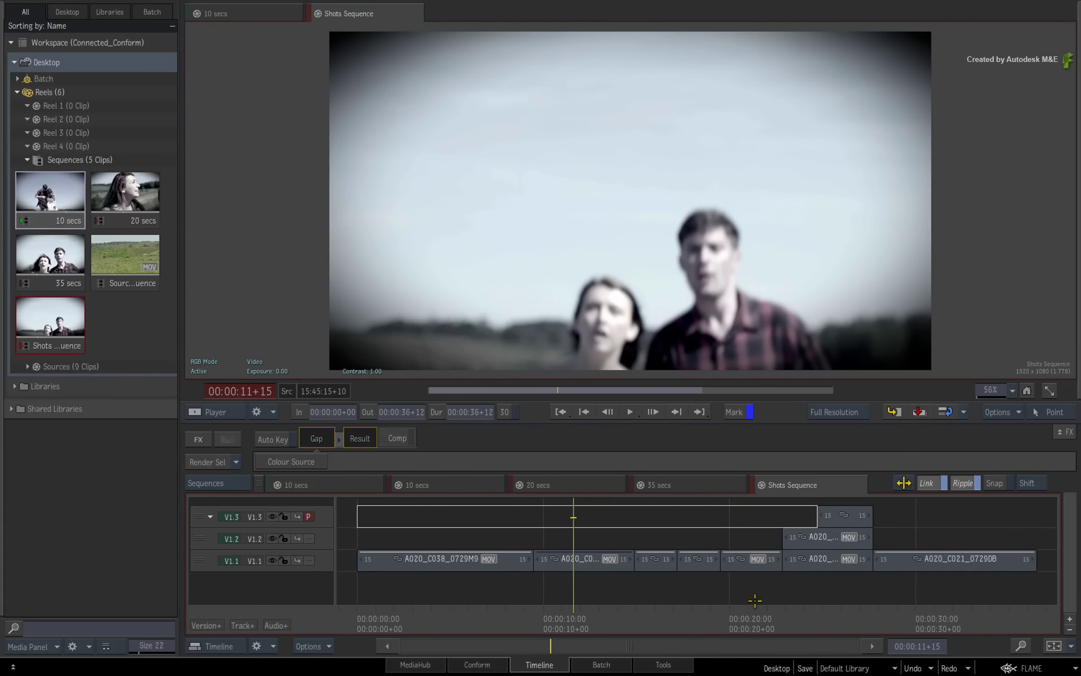
pyautogui.moveTo(572, 618); pyautogui.dragTo(744, 618)
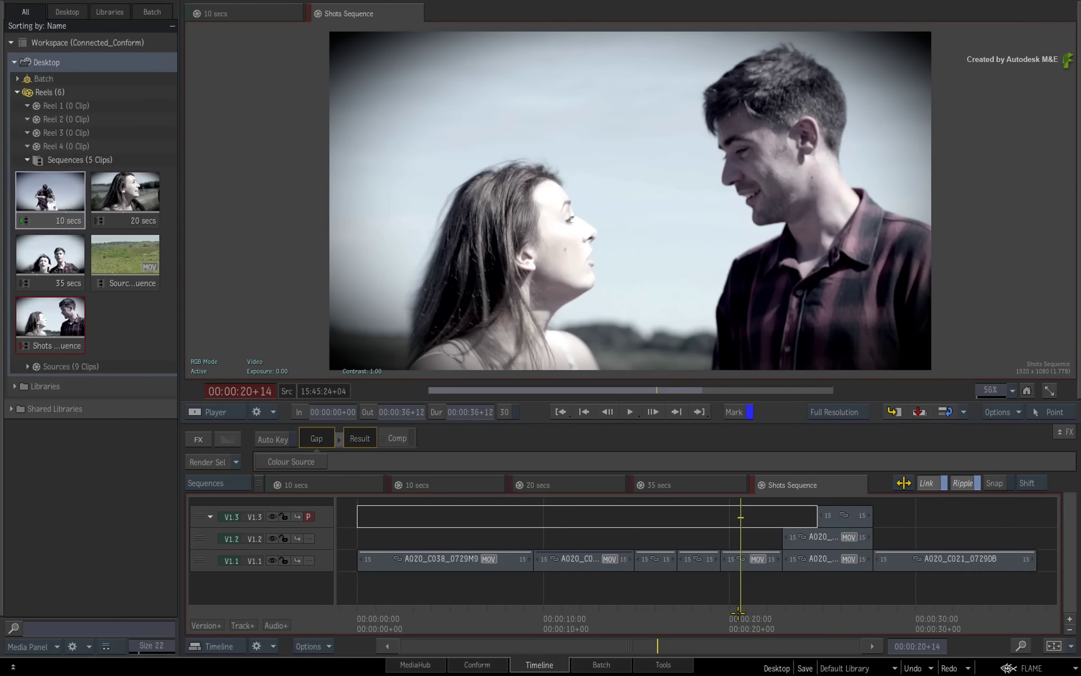
# Step: Create a Batch FX on clip A020_C021_0729DB near 28 seconds and exit to the timeline
pyautogui.moveTo(739, 608); pyautogui.dragTo(889, 597)
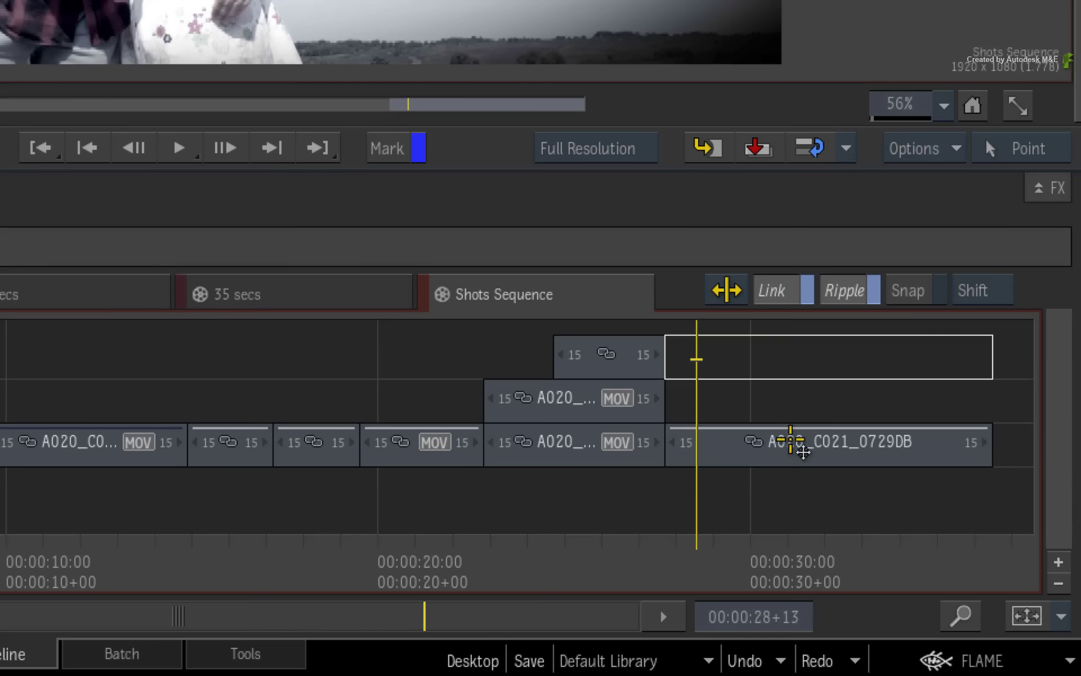
pyautogui.click(931, 560)
pyautogui.rightClick(928, 566)
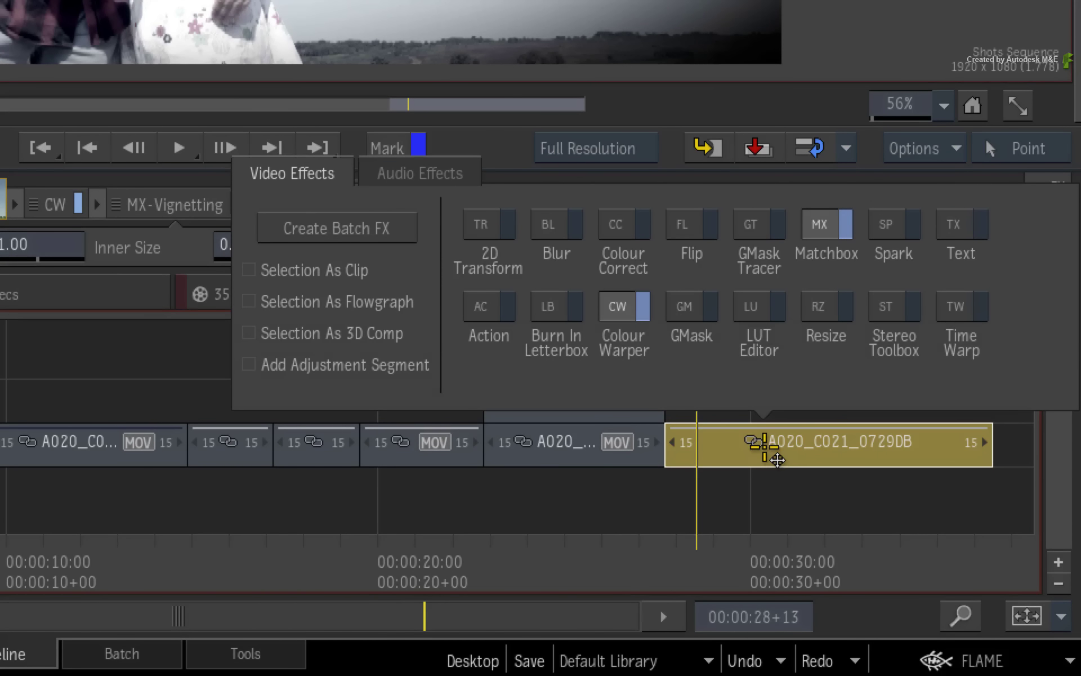
pyautogui.click(333, 228)
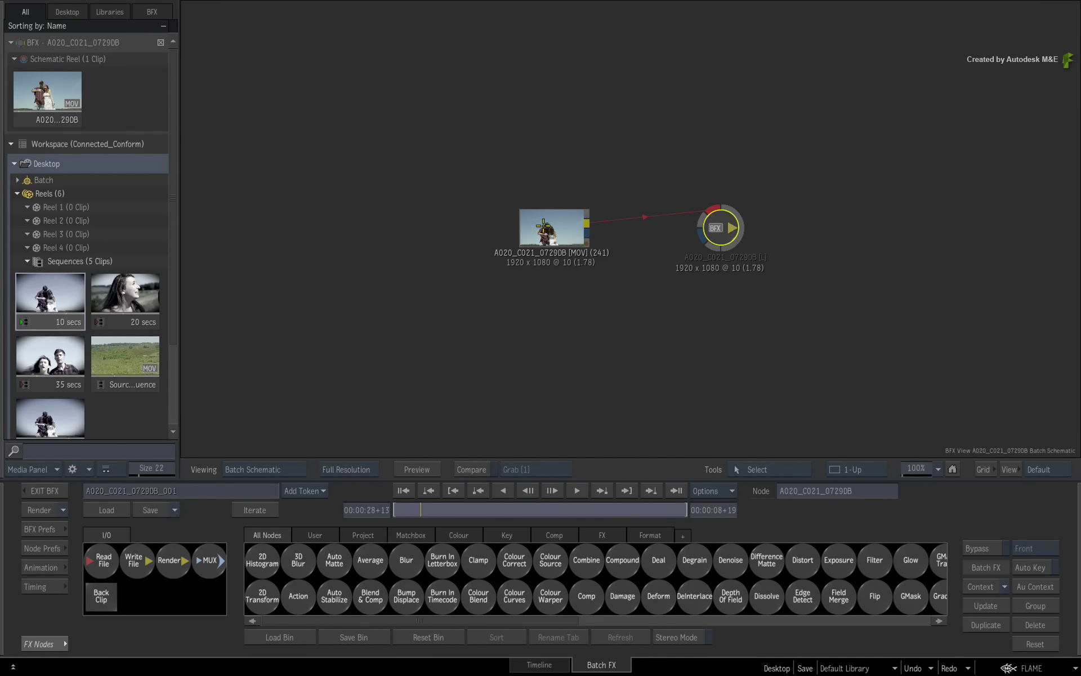
pyautogui.moveTo(553, 225); pyautogui.dragTo(431, 223)
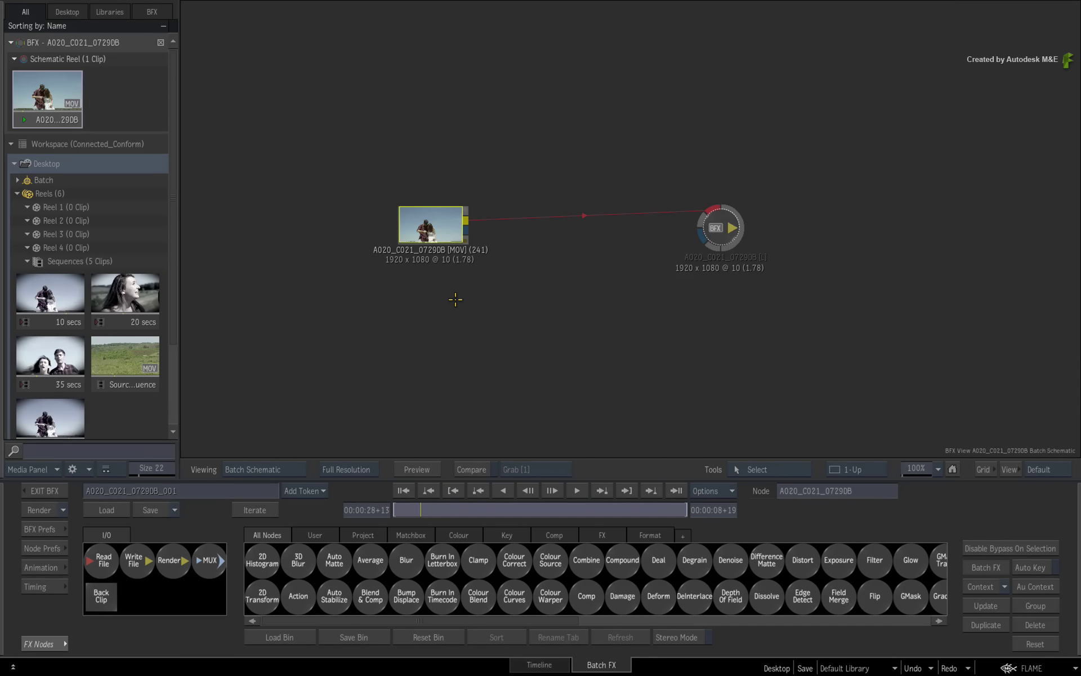
pyautogui.click(53, 492)
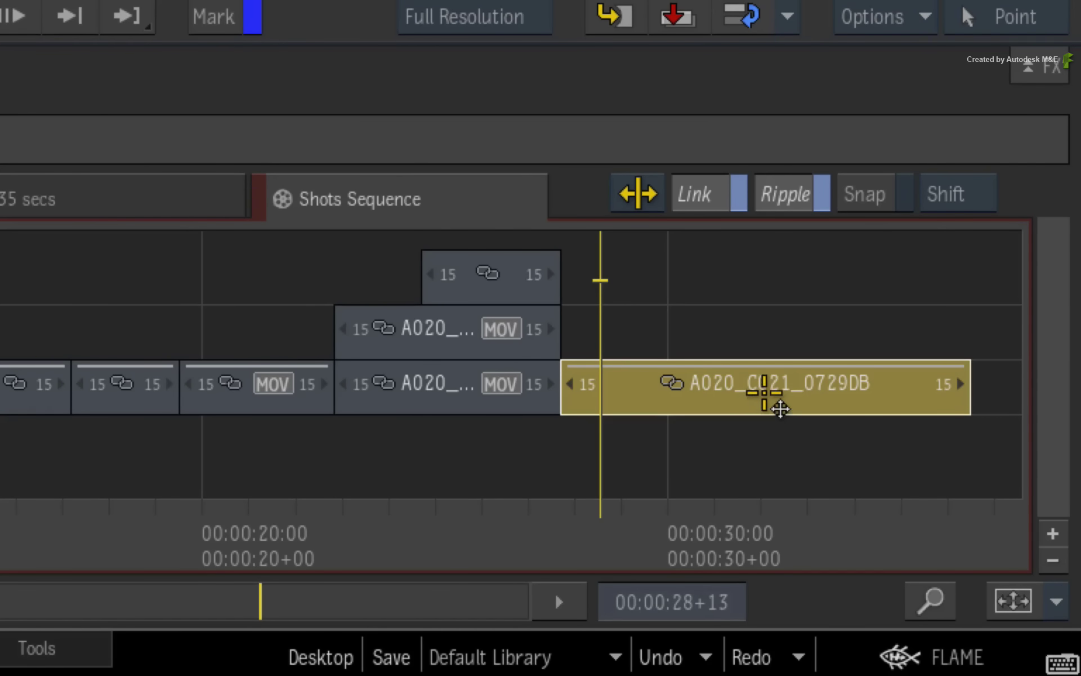
pyautogui.moveTo(770, 401)
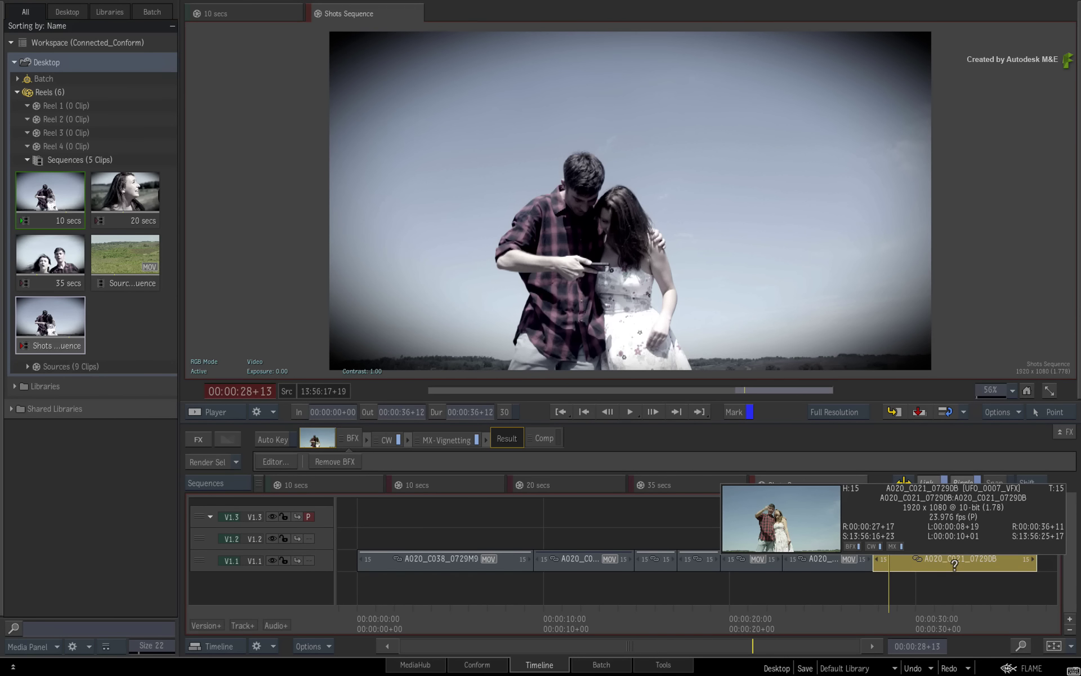
# Step: Open A020_C021_0729DB's Batch FX and play back the sky-replaced composite around the couple shot
pyautogui.doubleClick(955, 562)
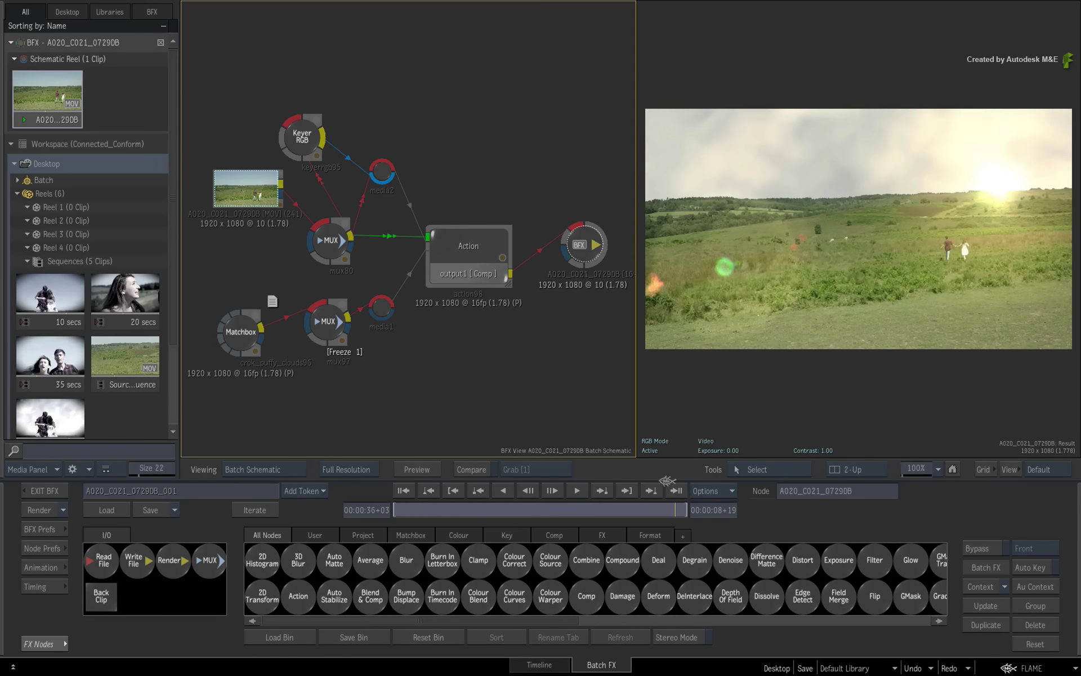
pyautogui.click(584, 491)
pyautogui.moveTo(597, 507); pyautogui.dragTo(449, 507)
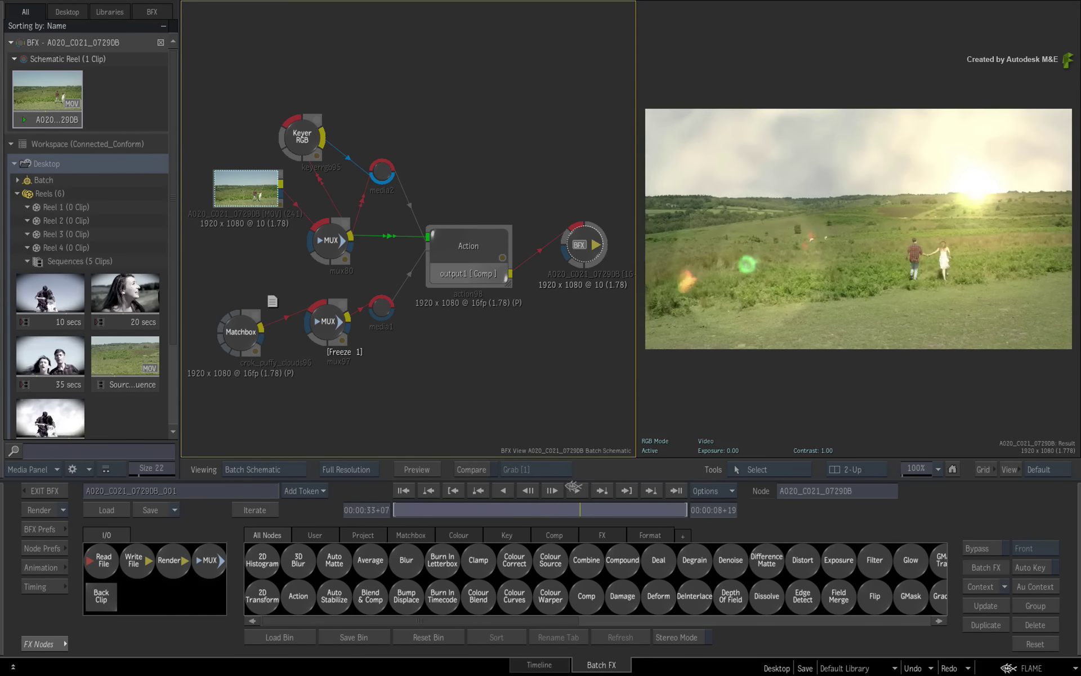
pyautogui.click(503, 491)
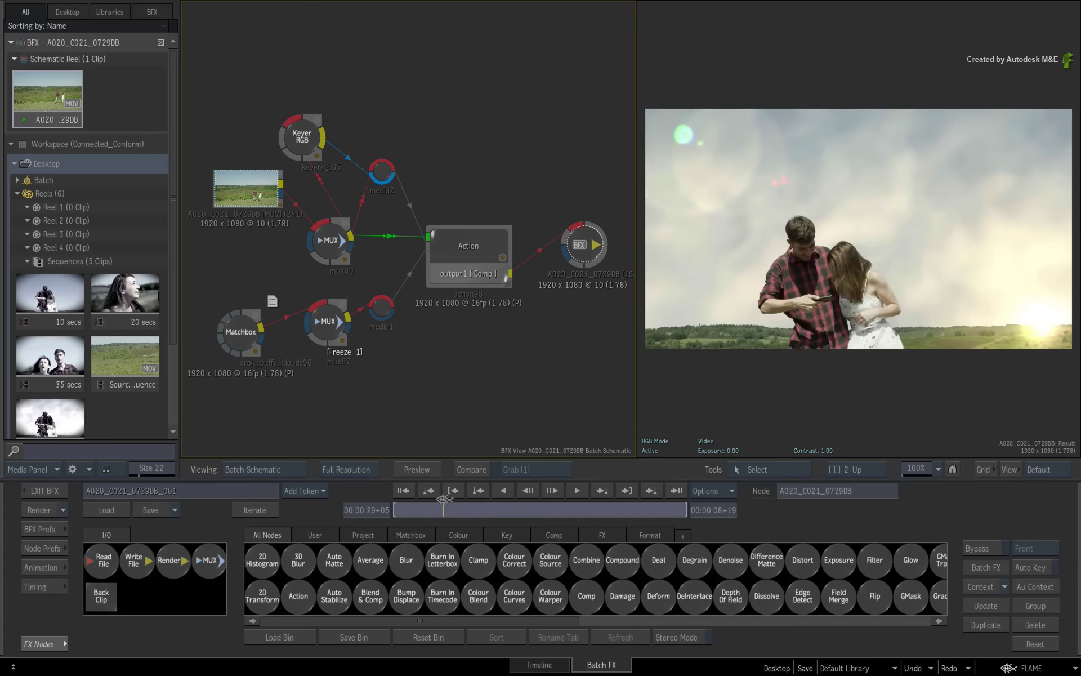
pyautogui.click(454, 492)
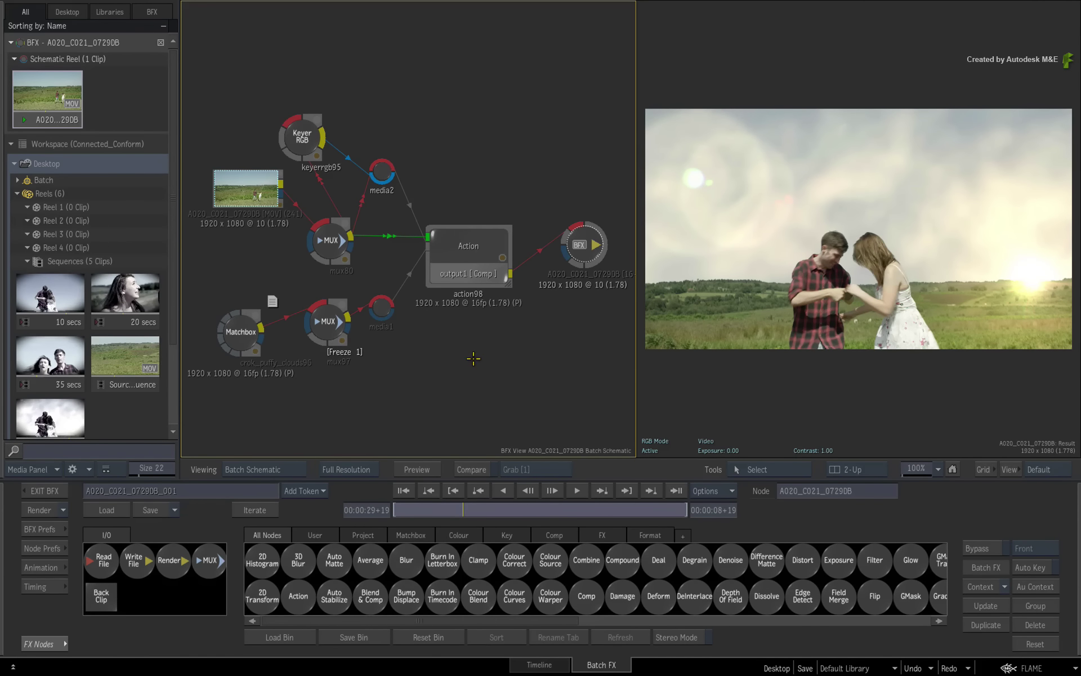
# Step: Exit Batch FX and sync A020_C021_0729DB's shared segments, replacing 3 segments in 3 clips
pyautogui.click(45, 491)
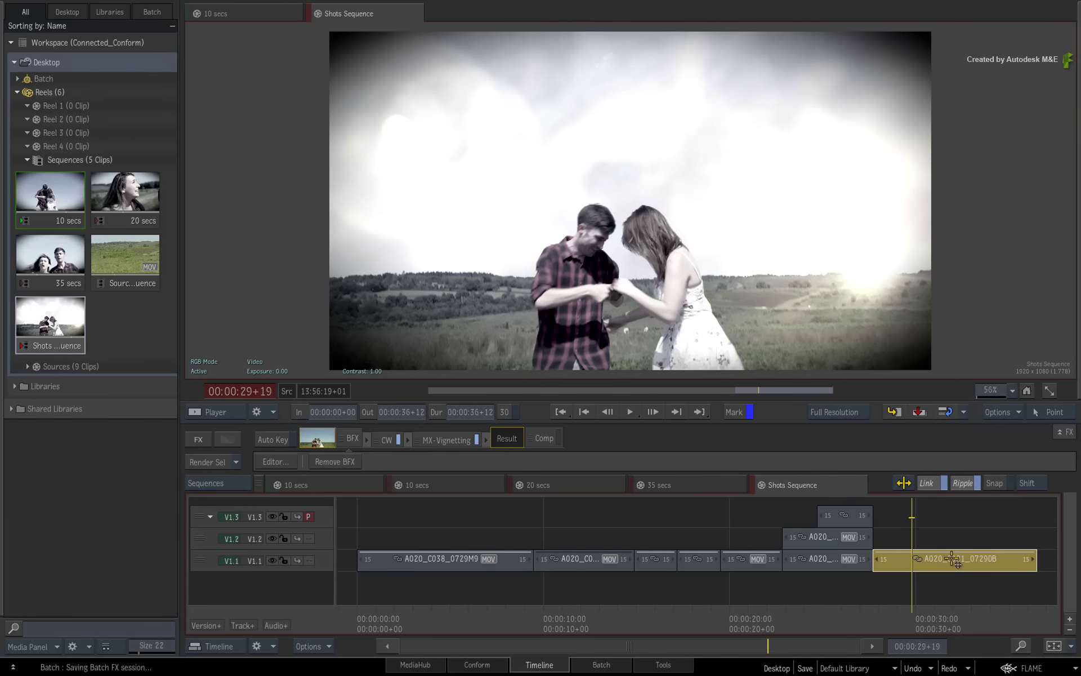
pyautogui.click(958, 588)
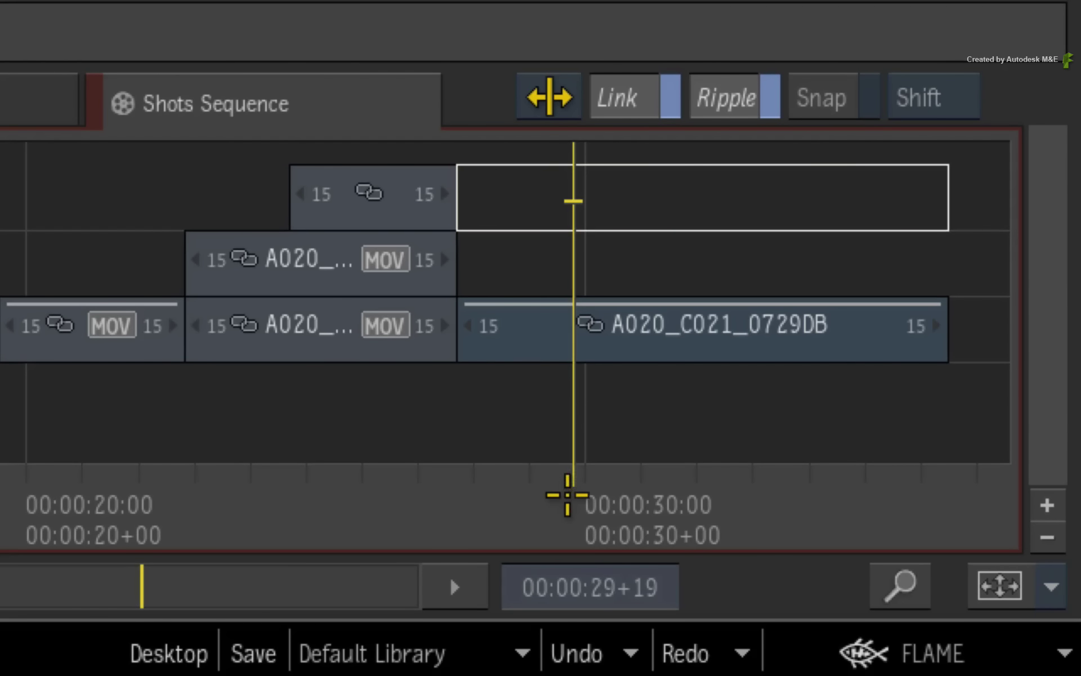
pyautogui.moveTo(567, 495); pyautogui.dragTo(493, 494)
pyautogui.press('alt')
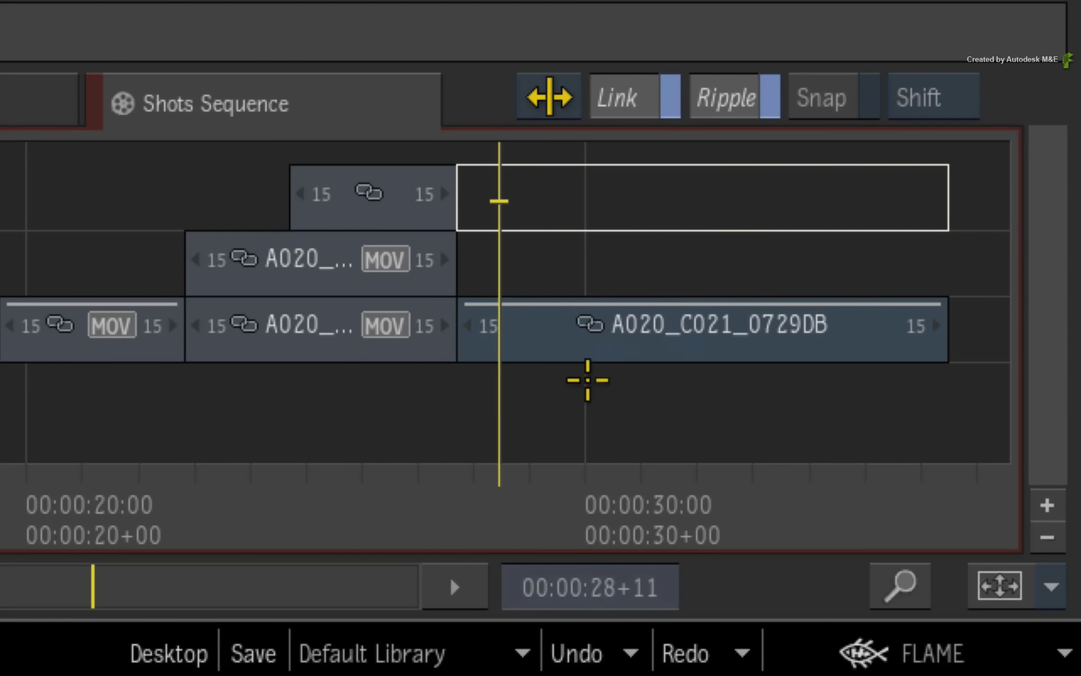
pyautogui.click(570, 333)
pyautogui.rightClick(545, 336)
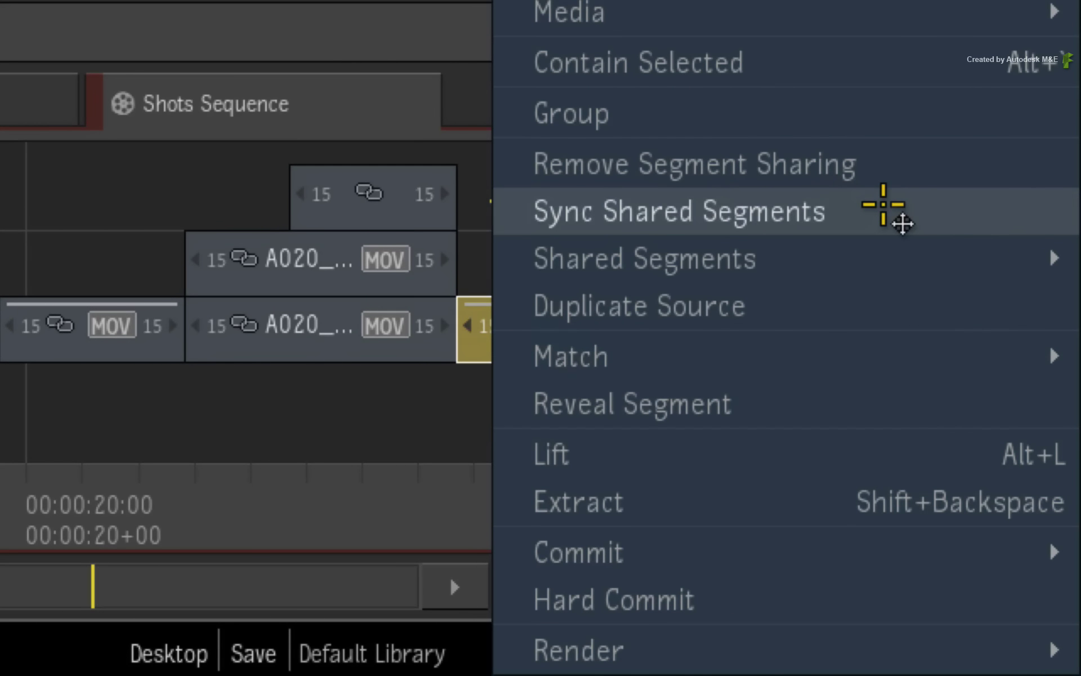
pyautogui.click(878, 200)
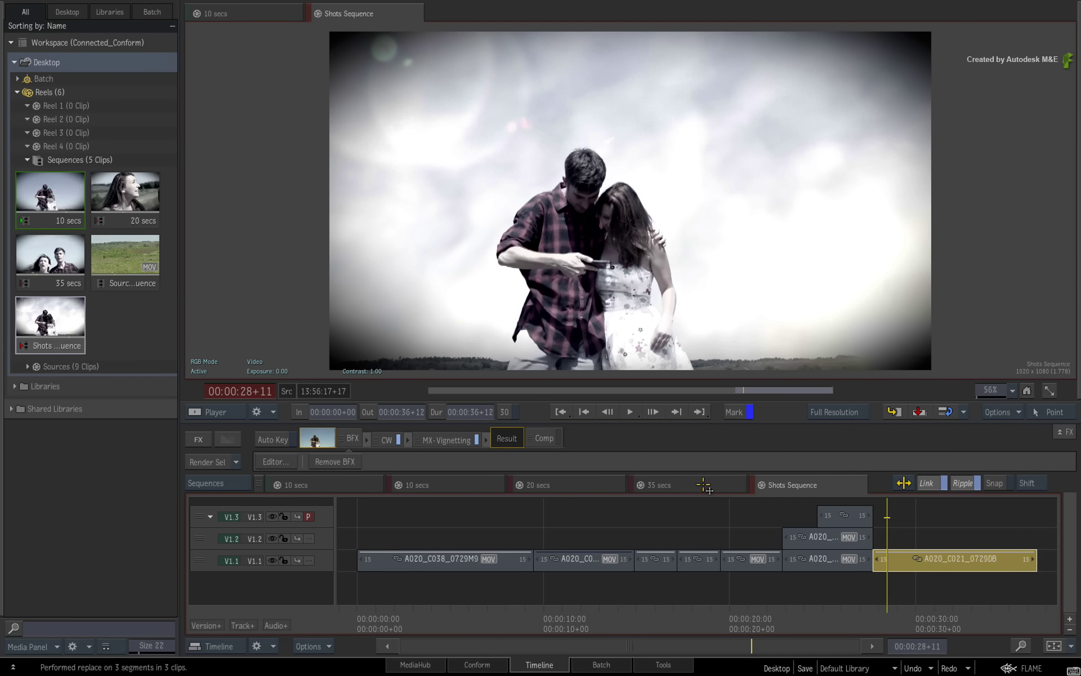
pyautogui.click(705, 486)
pyautogui.press('space')
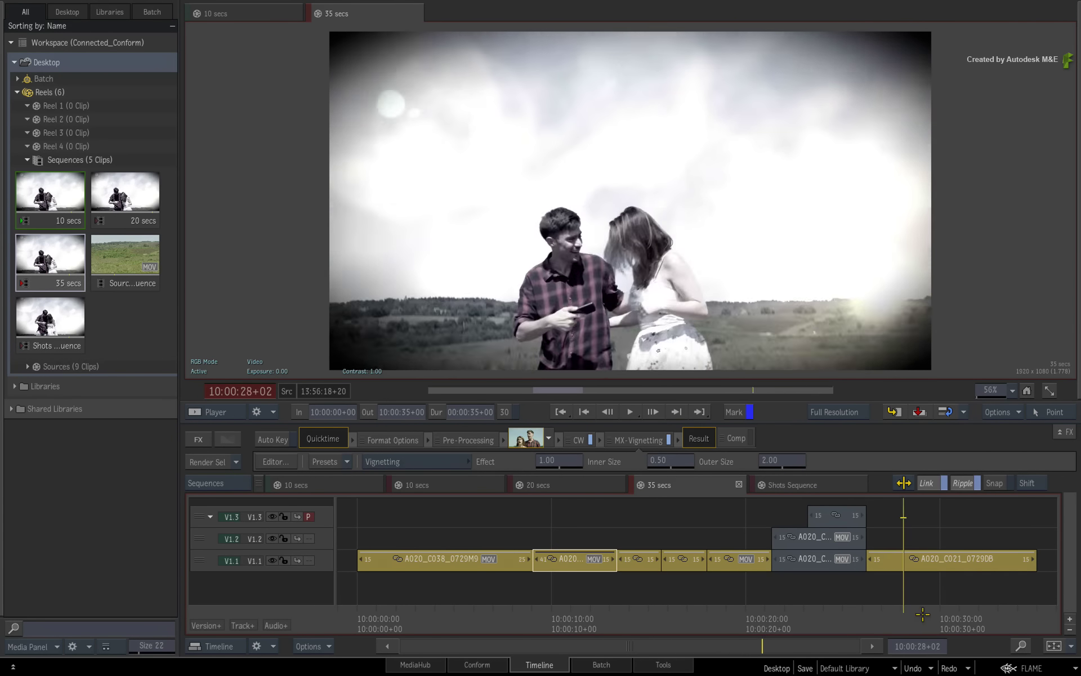
pyautogui.press('space')
pyautogui.click(574, 487)
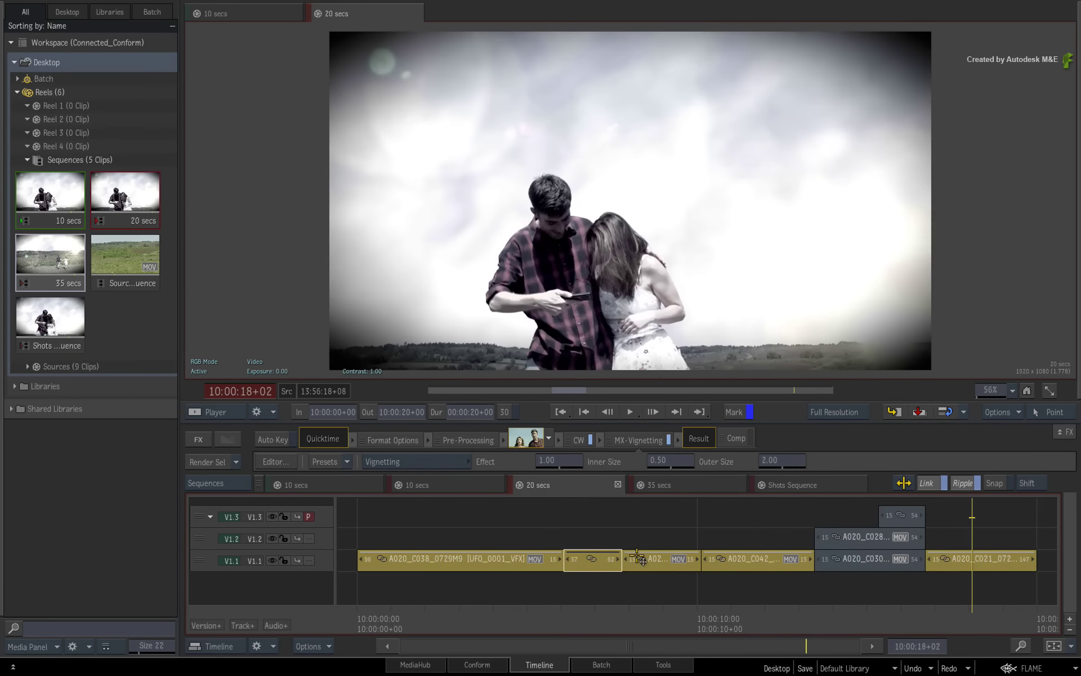
pyautogui.click(471, 488)
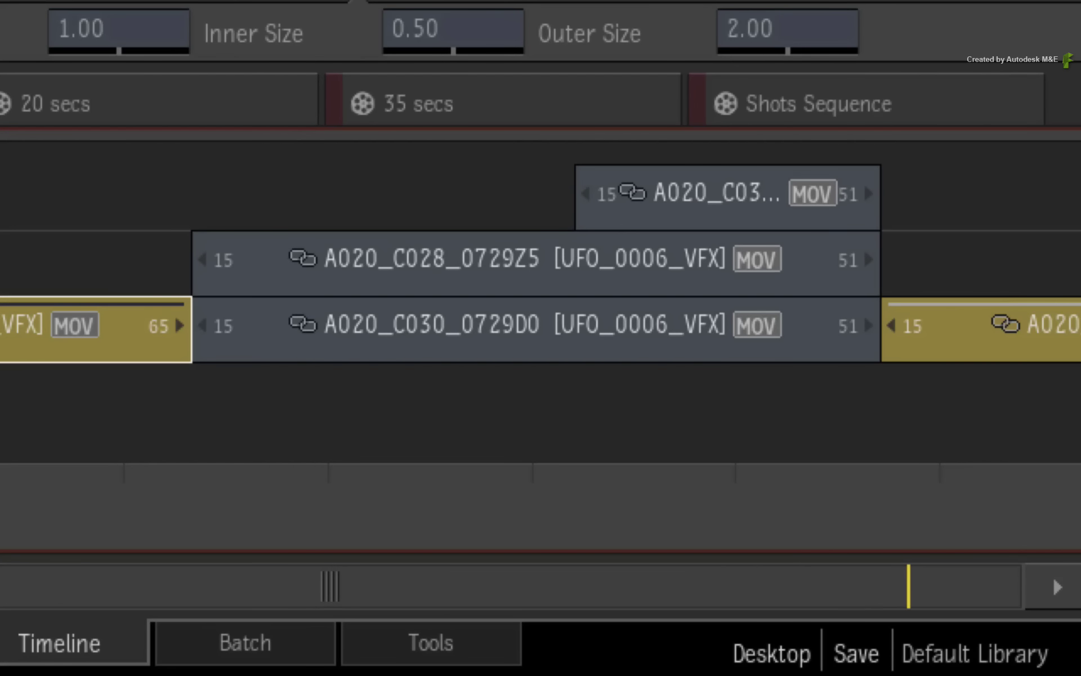
pyautogui.click(669, 340)
pyautogui.keyDown('ctrl'); pyautogui.click(714, 251); pyautogui.keyUp('ctrl')
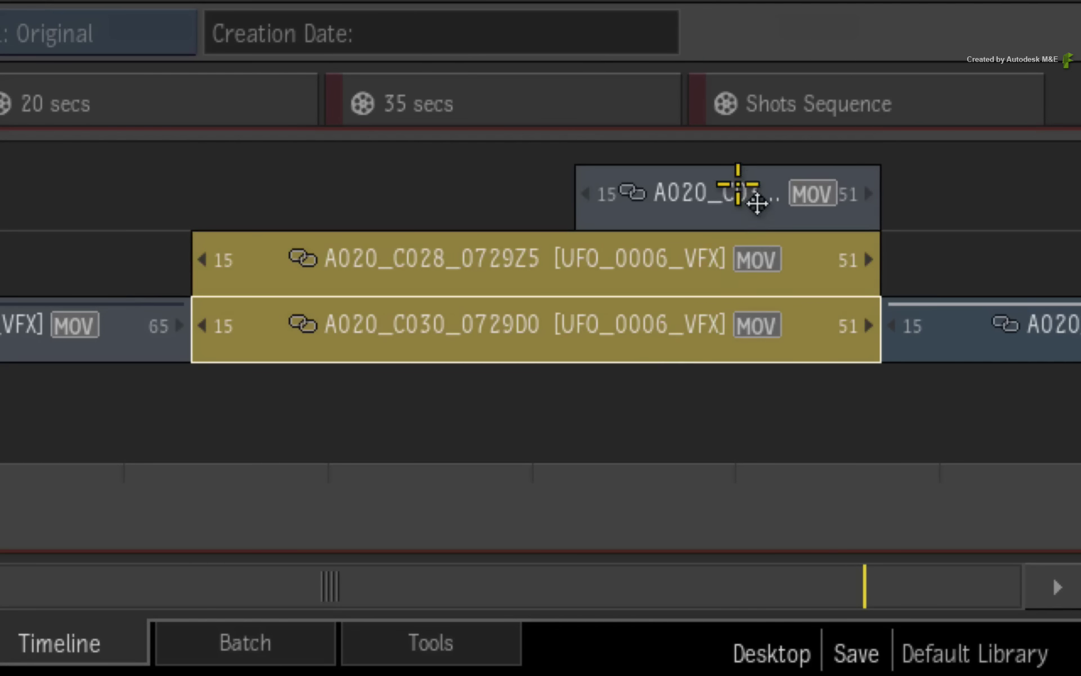
pyautogui.keyDown('ctrl'); pyautogui.click(744, 193); pyautogui.keyUp('ctrl')
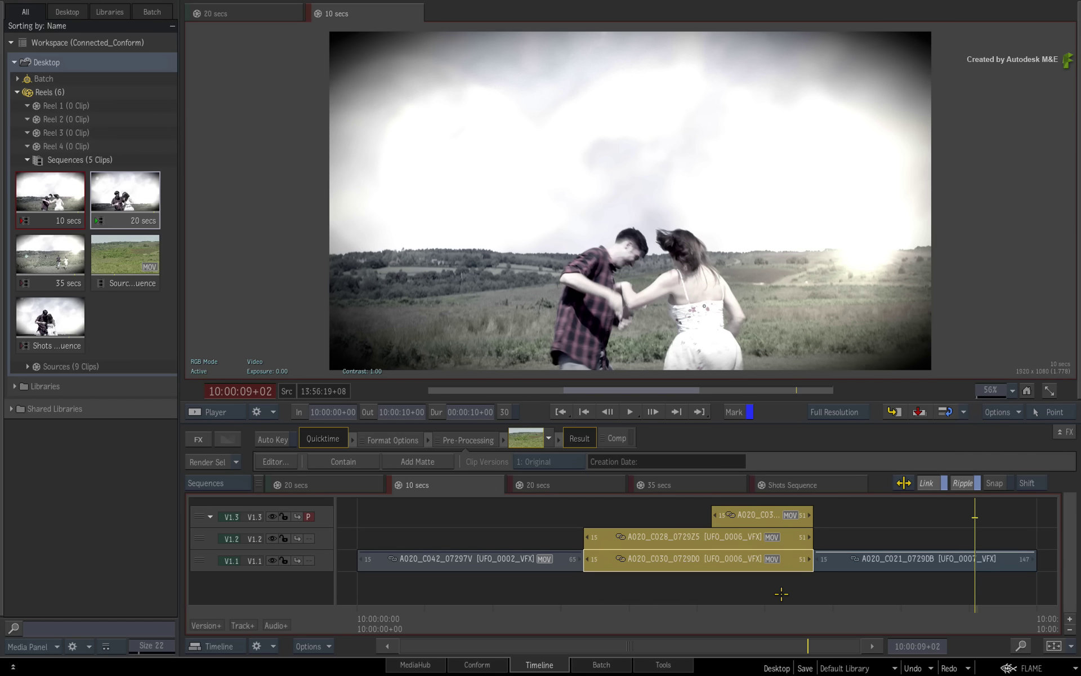
pyautogui.click(824, 486)
pyautogui.click(825, 597)
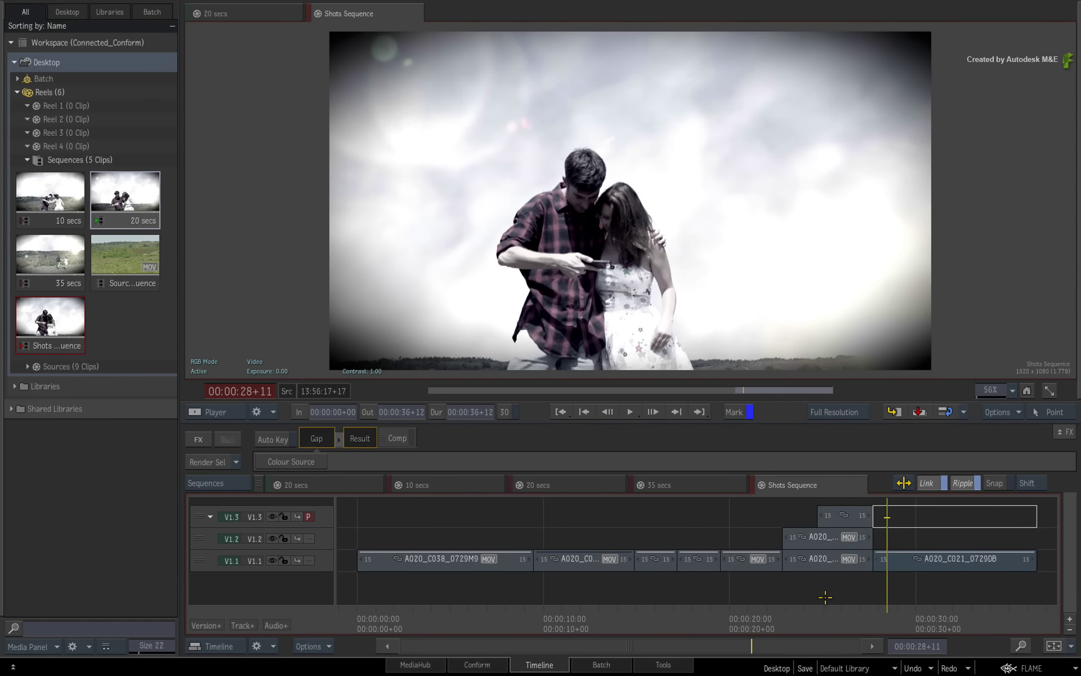
pyautogui.moveTo(855, 612)
pyautogui.mouseDown()
pyautogui.moveTo(792, 624)
pyautogui.moveTo(842, 622)
pyautogui.mouseUp()
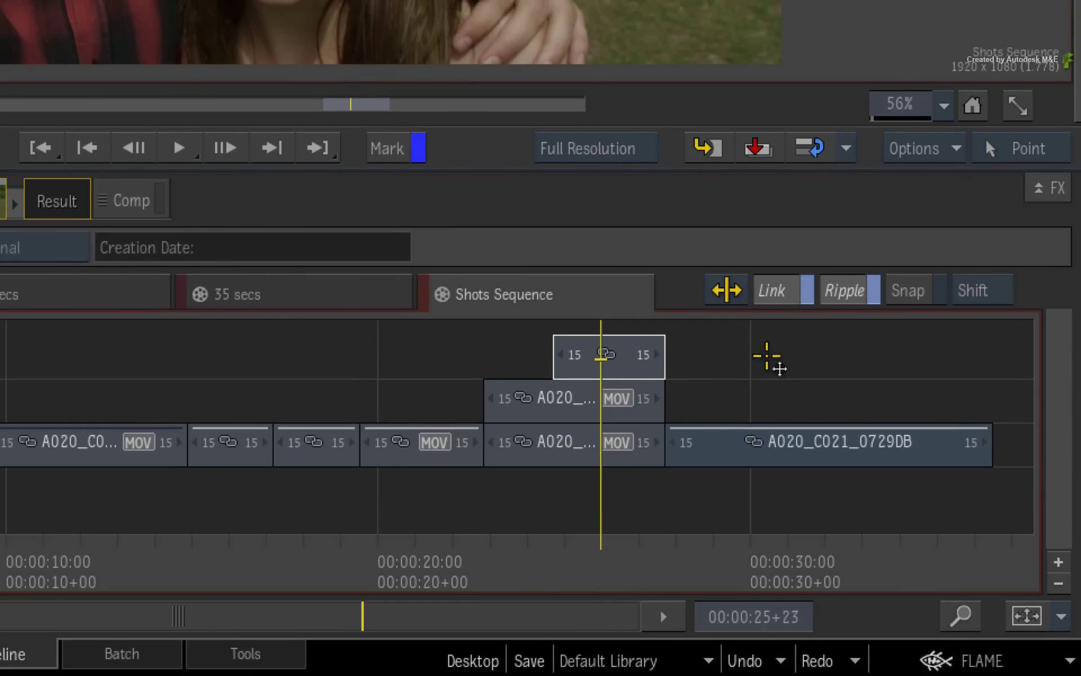
pyautogui.click(926, 521)
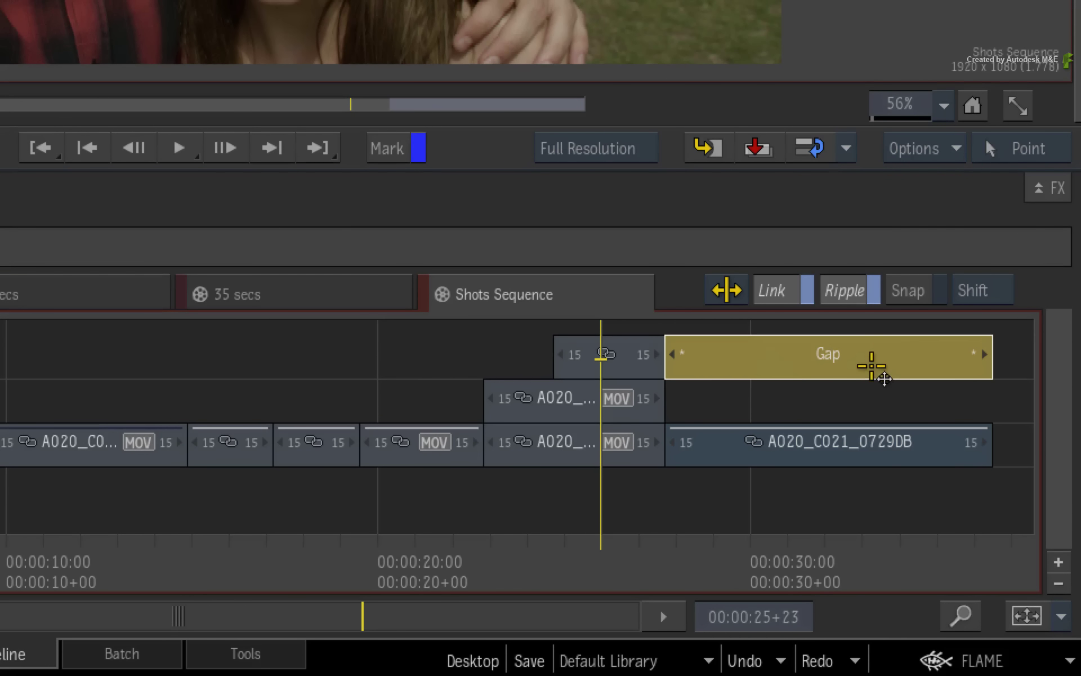
pyautogui.rightClick(883, 365)
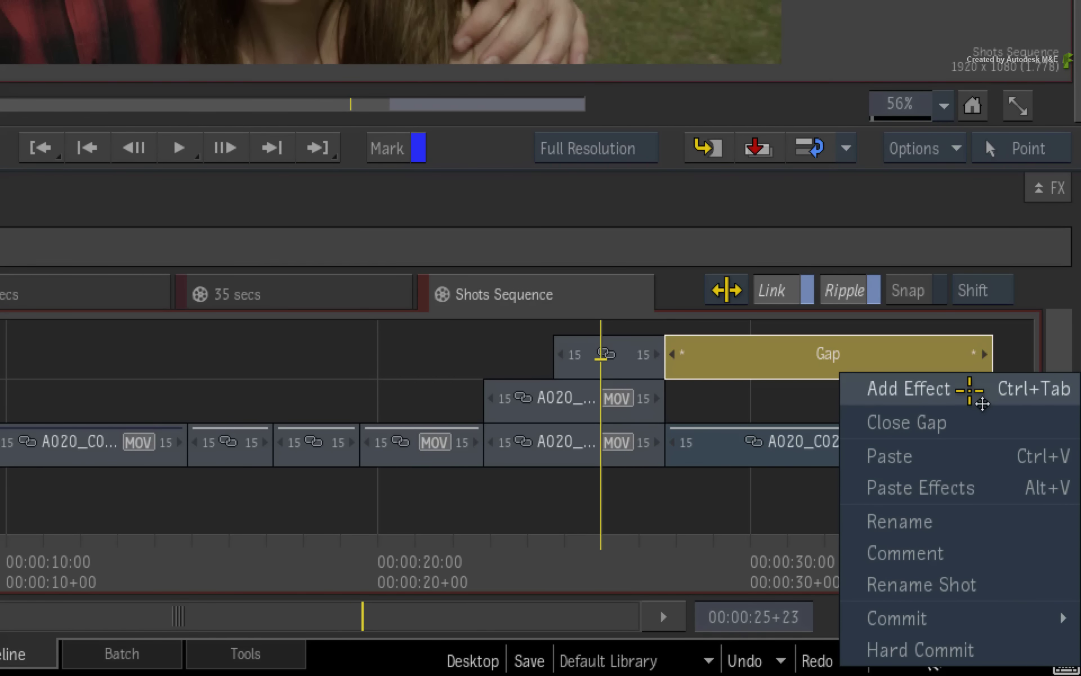
pyautogui.click(901, 356)
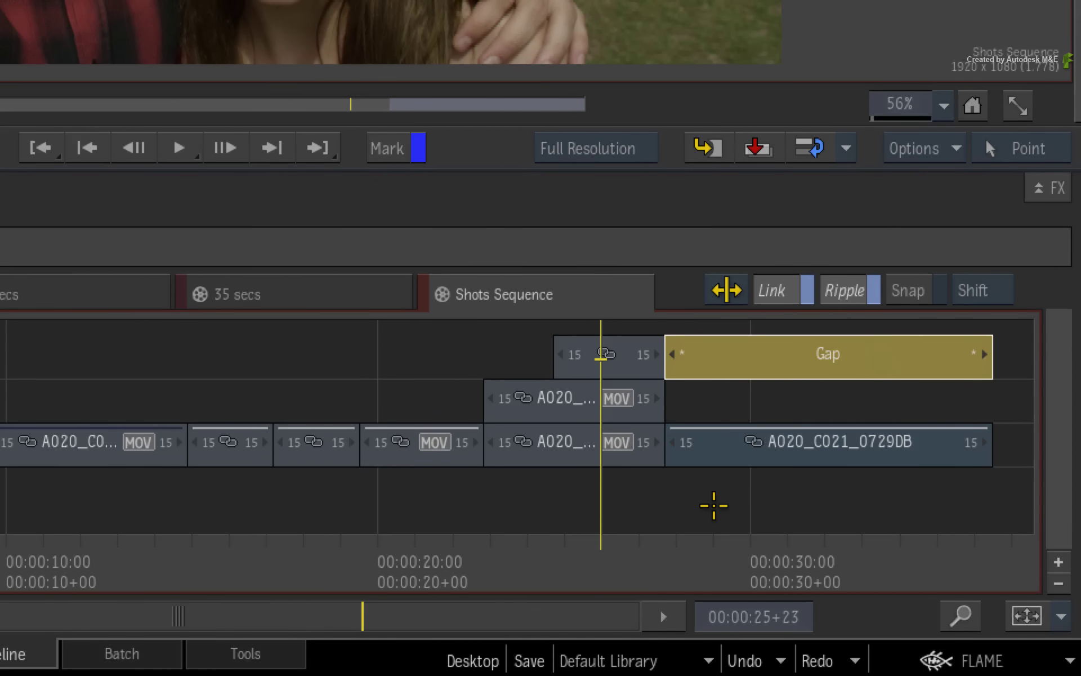
pyautogui.click(719, 503)
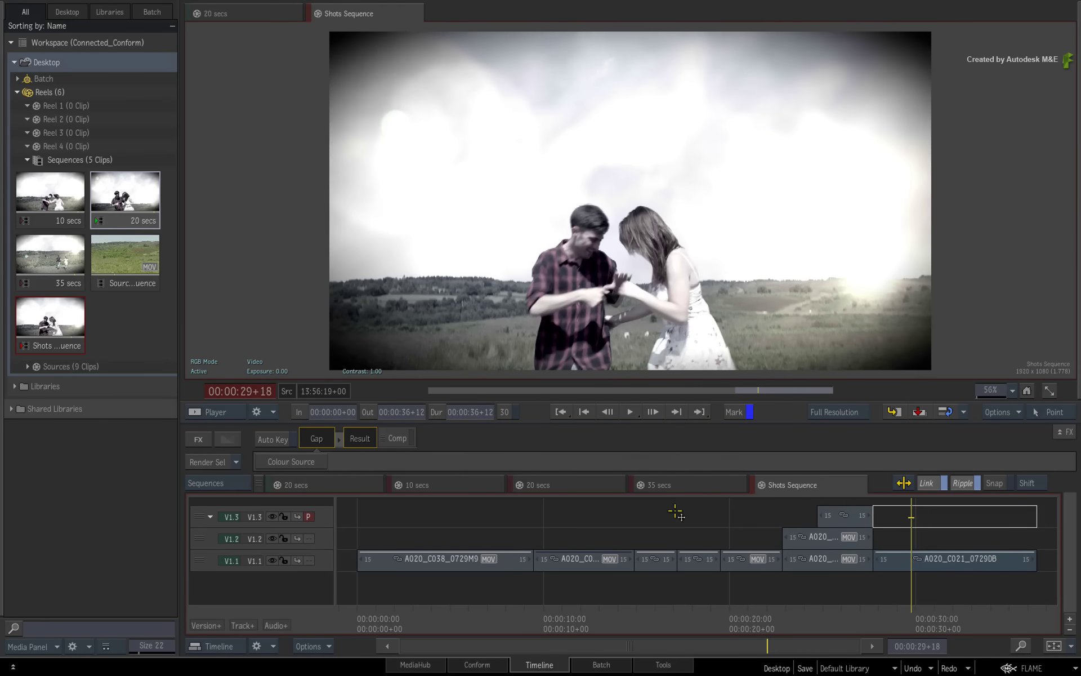
pyautogui.moveTo(921, 622); pyautogui.dragTo(972, 613)
pyautogui.click(576, 485)
pyautogui.click(462, 485)
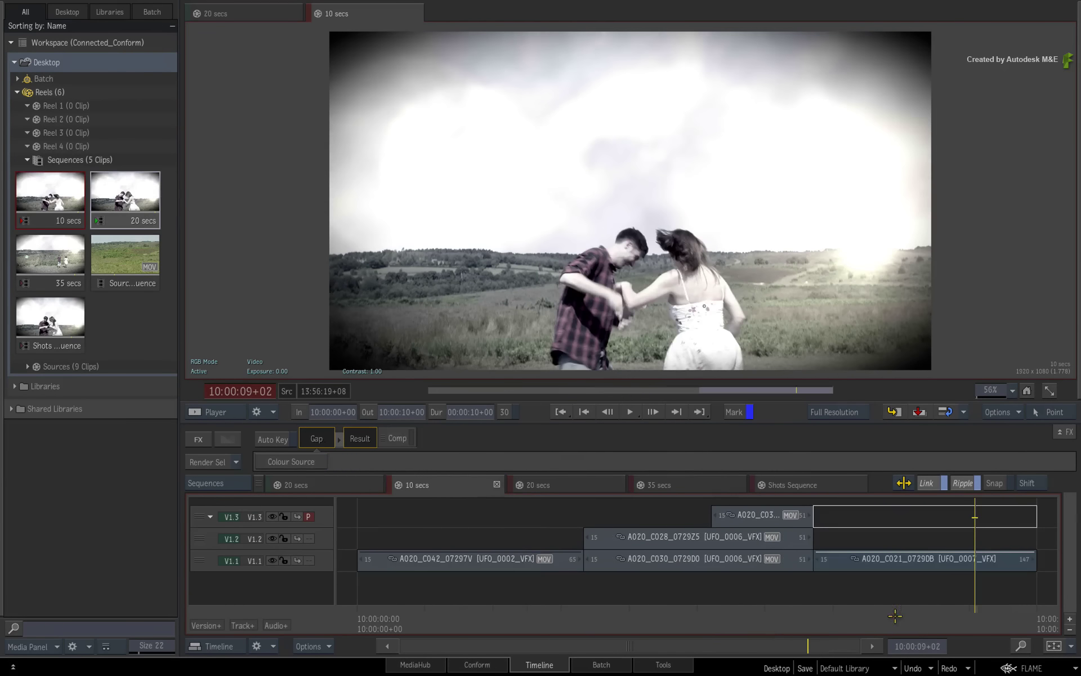
pyautogui.moveTo(827, 612); pyautogui.dragTo(880, 607)
# Step: Step through the 20 and 35 secs sequences, then park Shots Sequence at 00:00:28+11
pyautogui.click(593, 483)
pyautogui.click(620, 596)
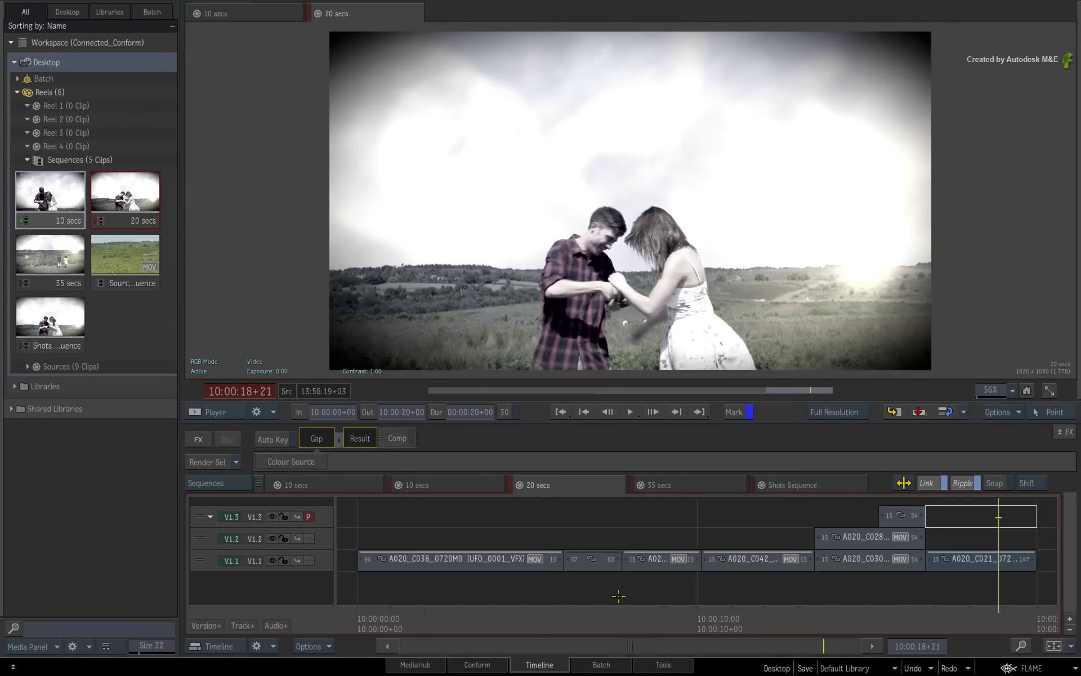
pyautogui.click(694, 485)
pyautogui.click(697, 590)
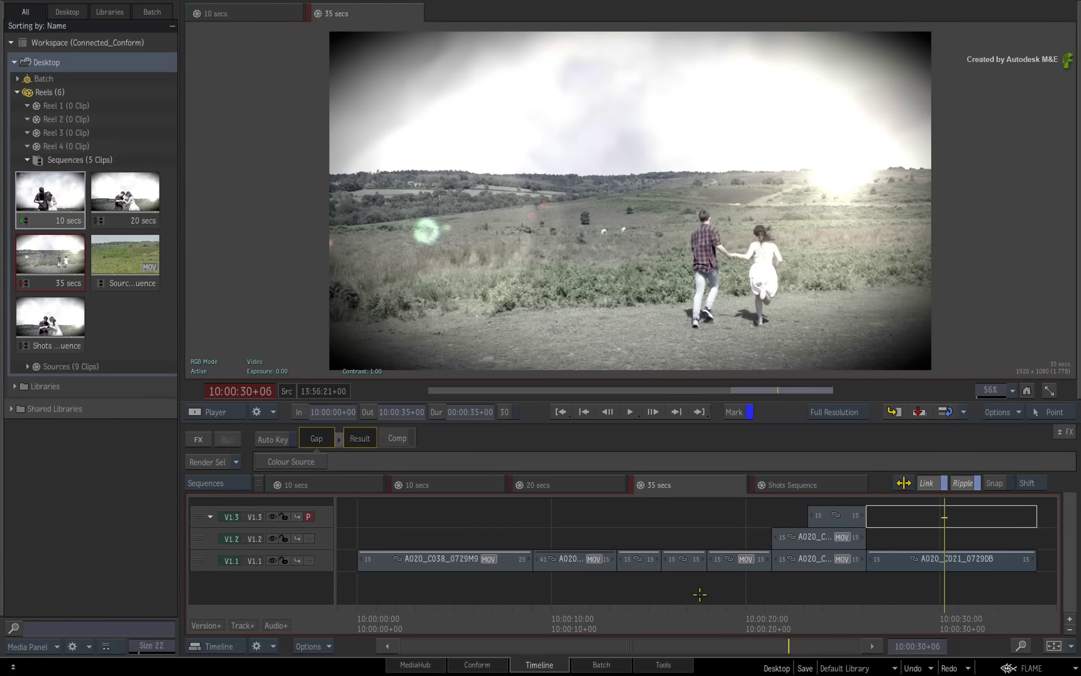
pyautogui.click(832, 488)
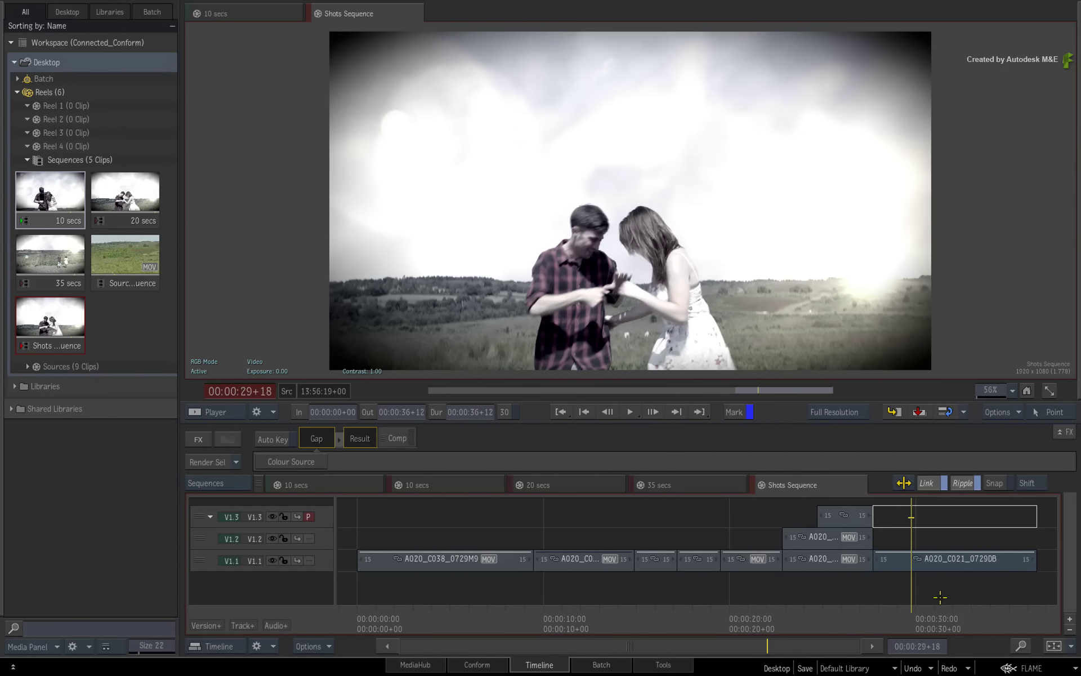
pyautogui.click(936, 621)
pyautogui.moveTo(954, 619); pyautogui.dragTo(824, 618)
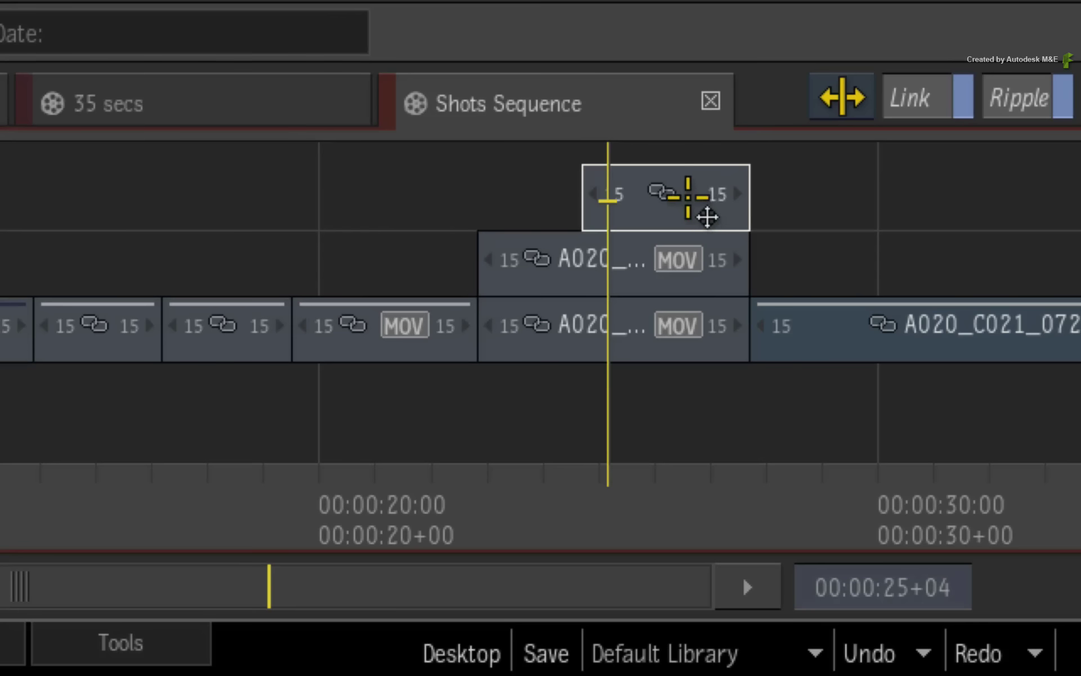
pyautogui.click(852, 521)
pyautogui.click(641, 265)
pyautogui.click(630, 335)
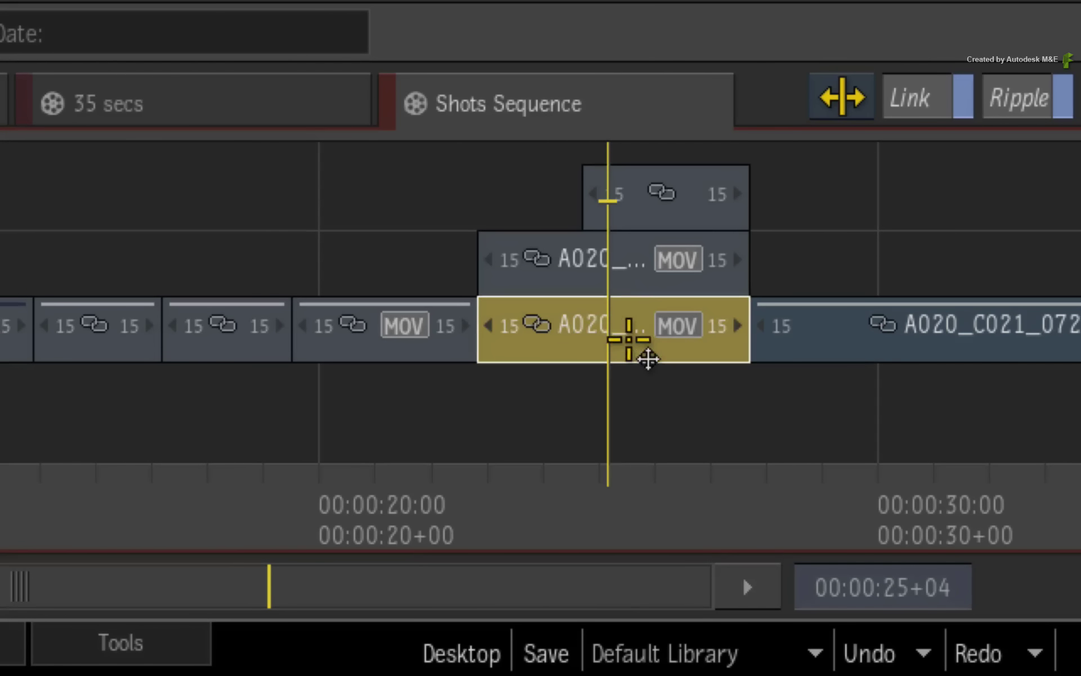
pyautogui.click(683, 415)
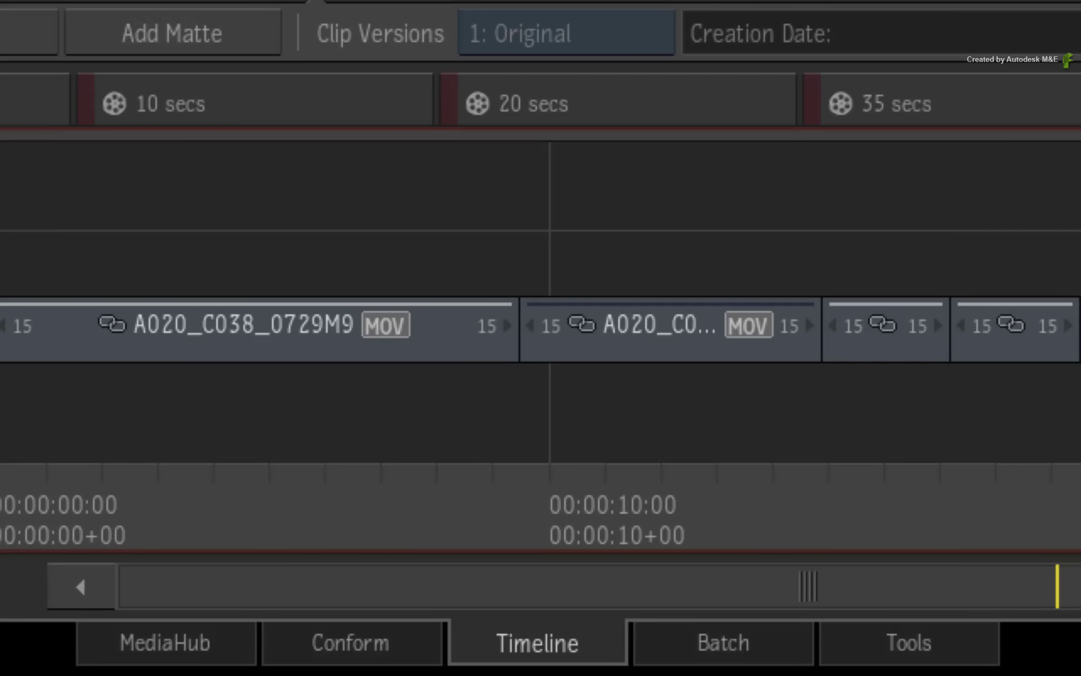
# Step: Open the Conform view, zoom the timeline and select all seven Shots Sequence segments
pyautogui.click(415, 642)
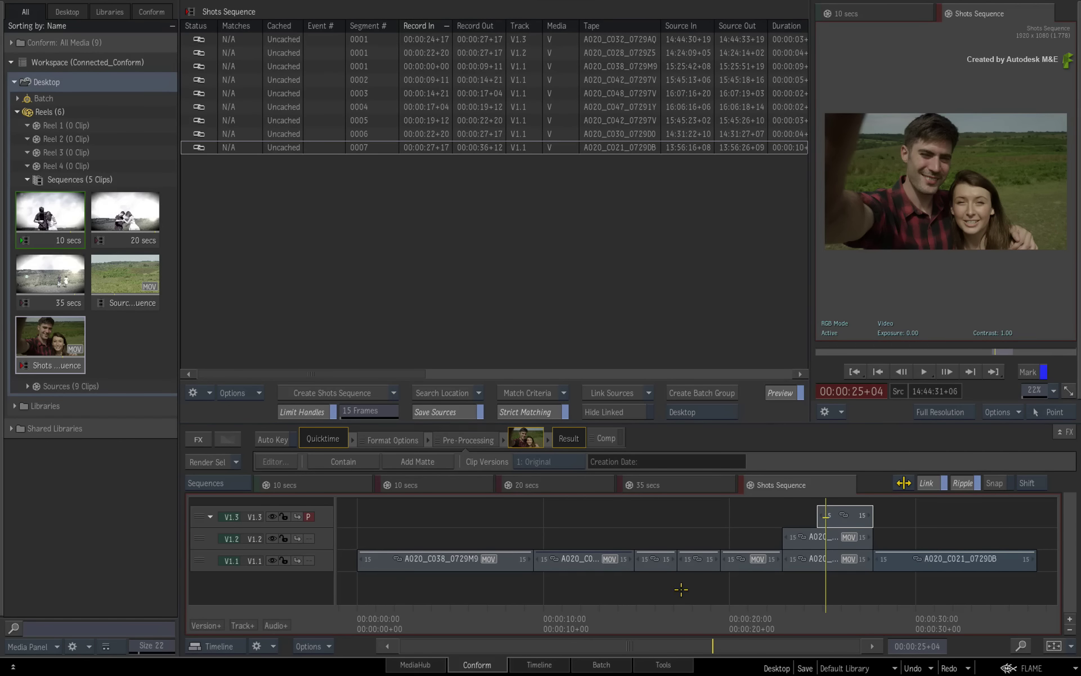
pyautogui.scroll(5, 719, 515)
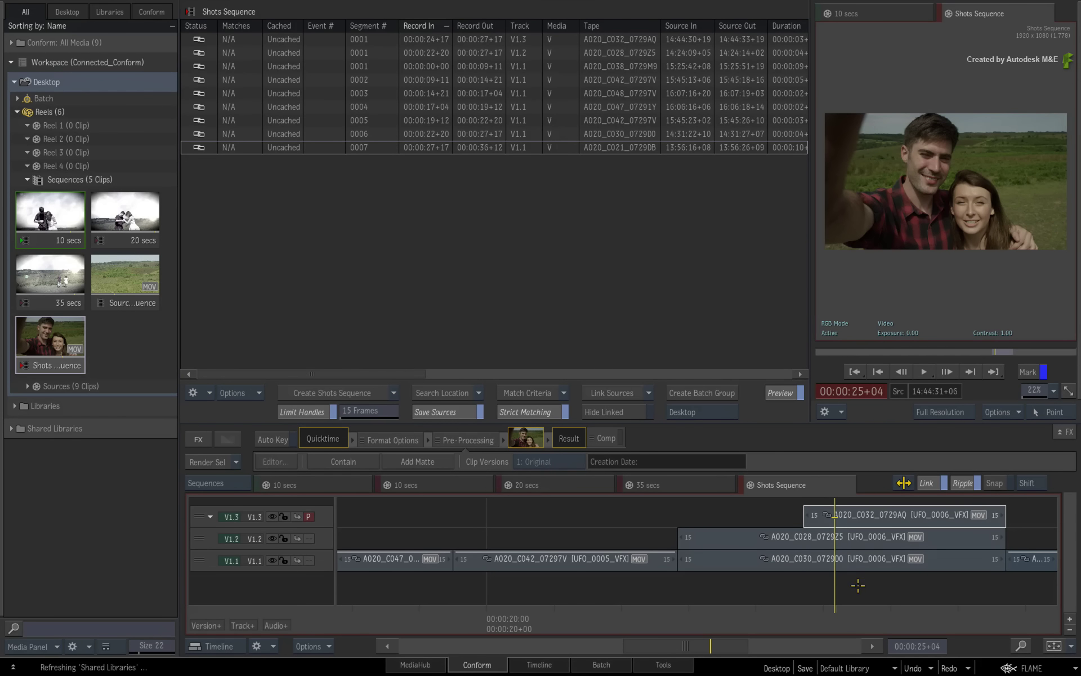
pyautogui.hotkey('ctrl', 'a')
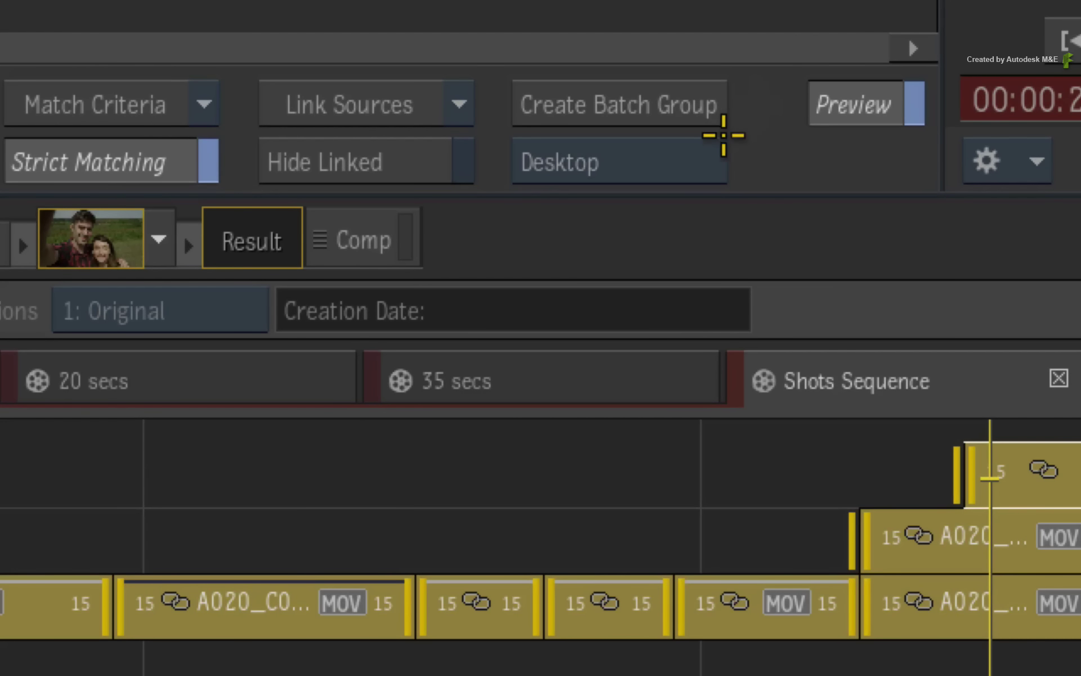
# Step: Create batch groups UFO_0001_VFX to UFO_0006_VFX on the Desktop for the selected segments
pyautogui.click(673, 162)
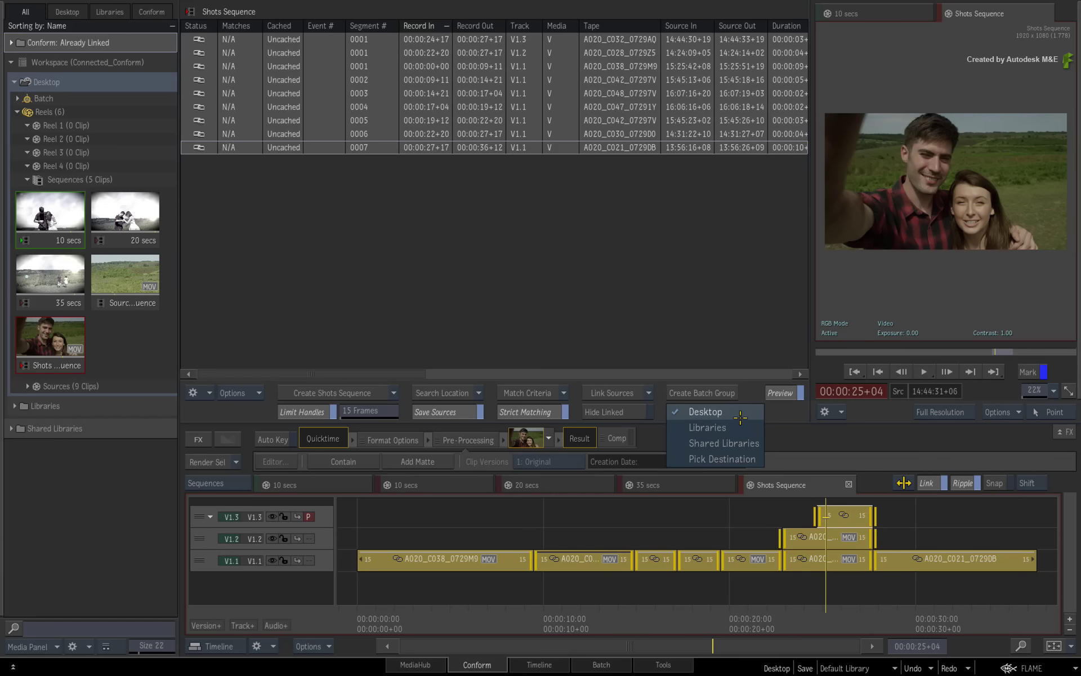
pyautogui.click(738, 161)
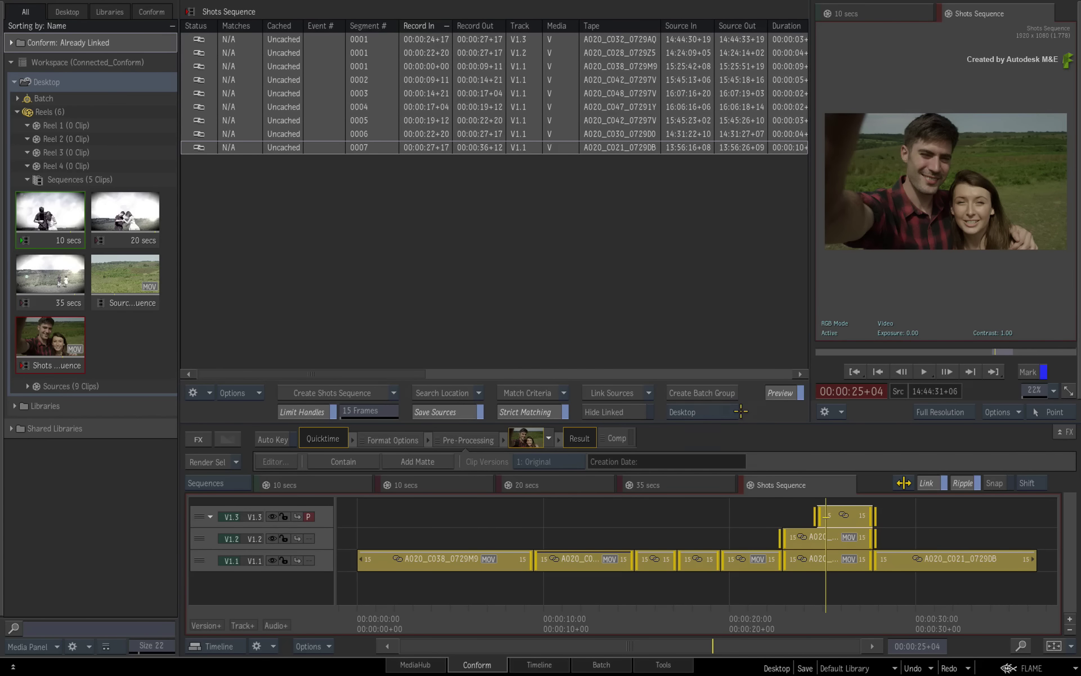
pyautogui.click(715, 394)
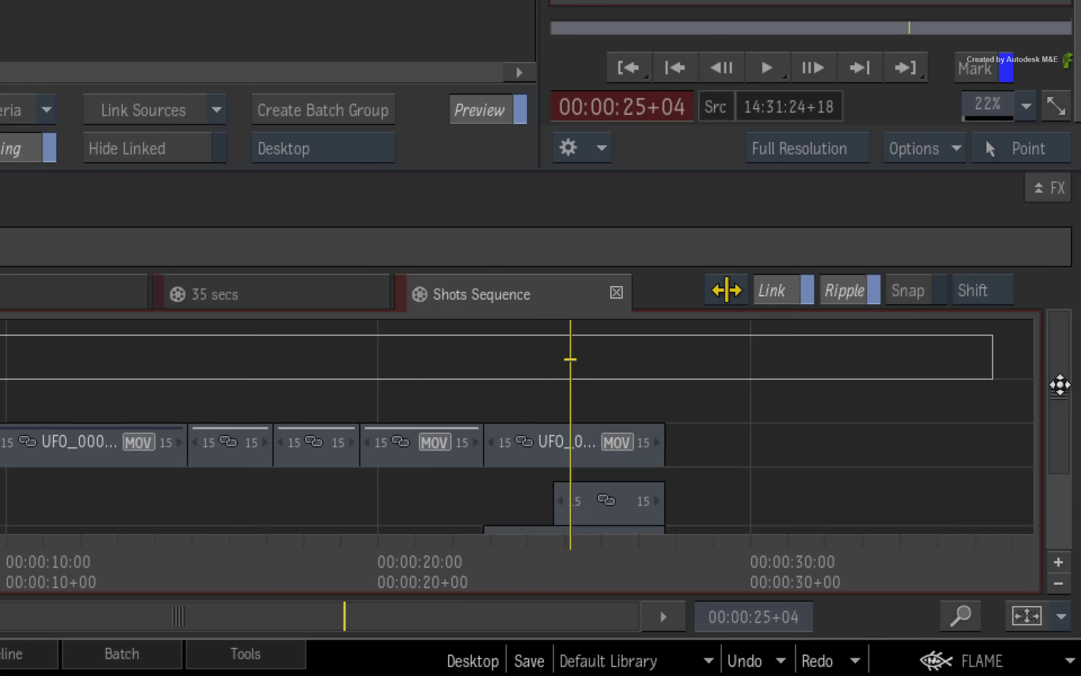
# Step: Select A020_C021_0729DB and cycle through the 20, 10 and 35 secs sequences back to Shots Sequence
pyautogui.moveTo(1069, 529); pyautogui.dragTo(1070, 547)
pyautogui.moveTo(1058, 421); pyautogui.dragTo(1048, 471)
pyautogui.click(754, 499)
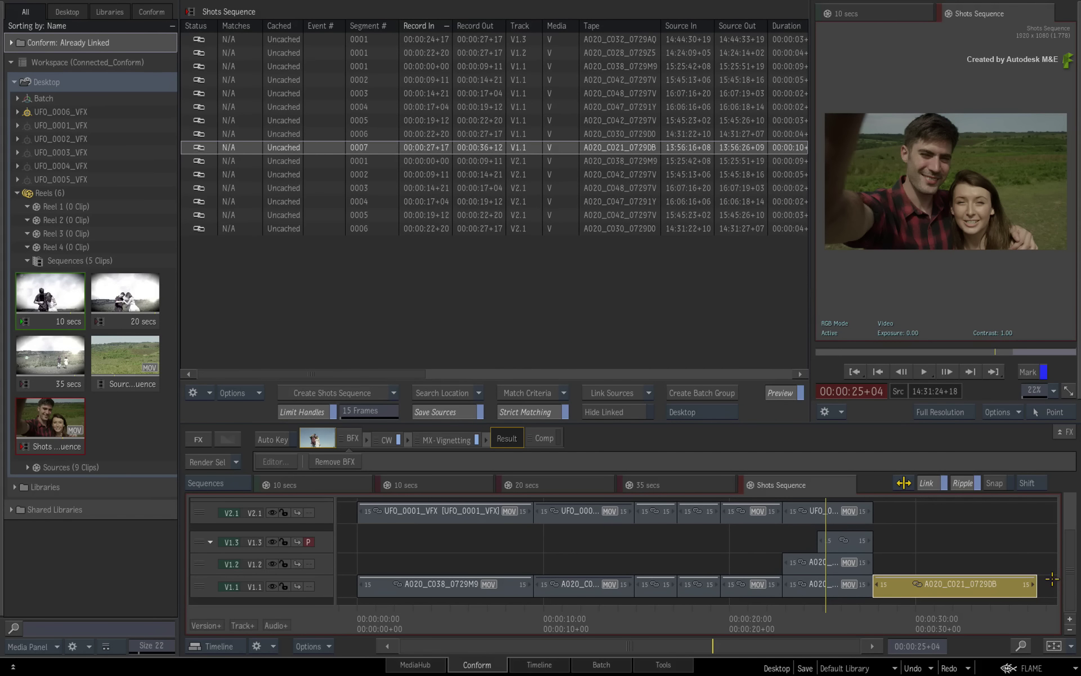
pyautogui.click(678, 485)
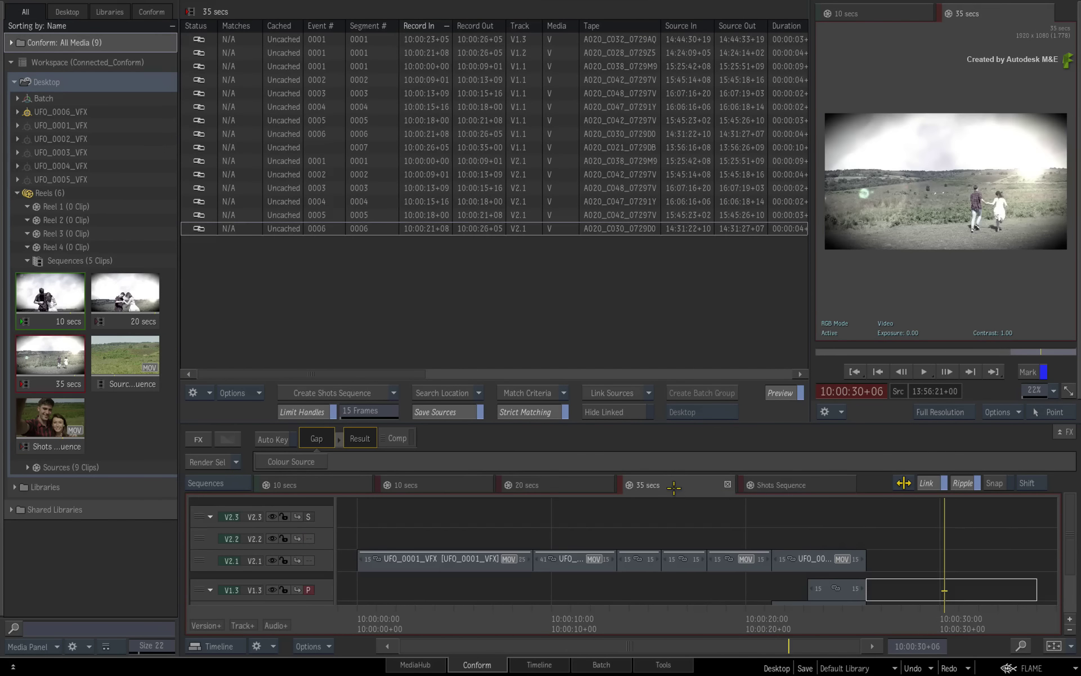
pyautogui.click(445, 484)
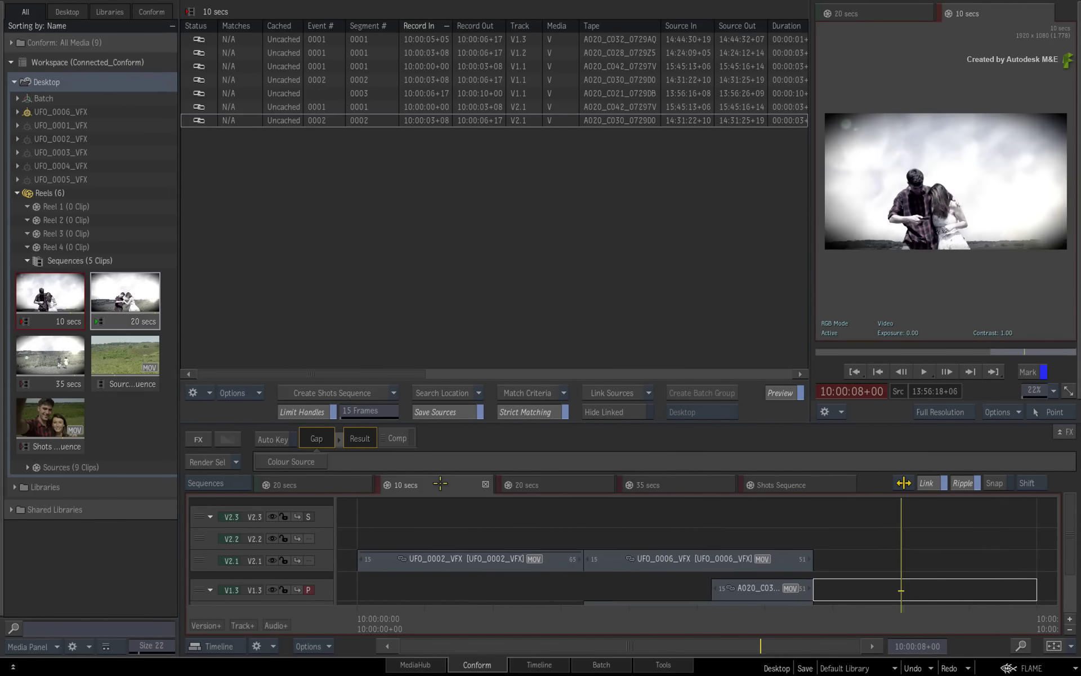
pyautogui.click(579, 487)
pyautogui.click(688, 488)
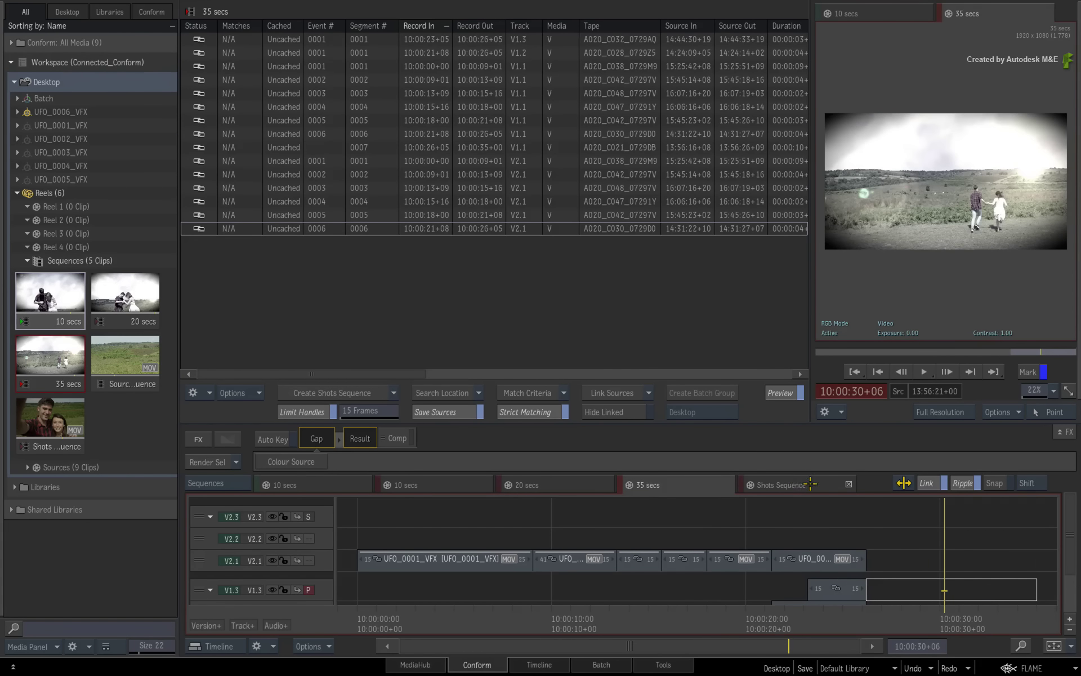
pyautogui.click(805, 484)
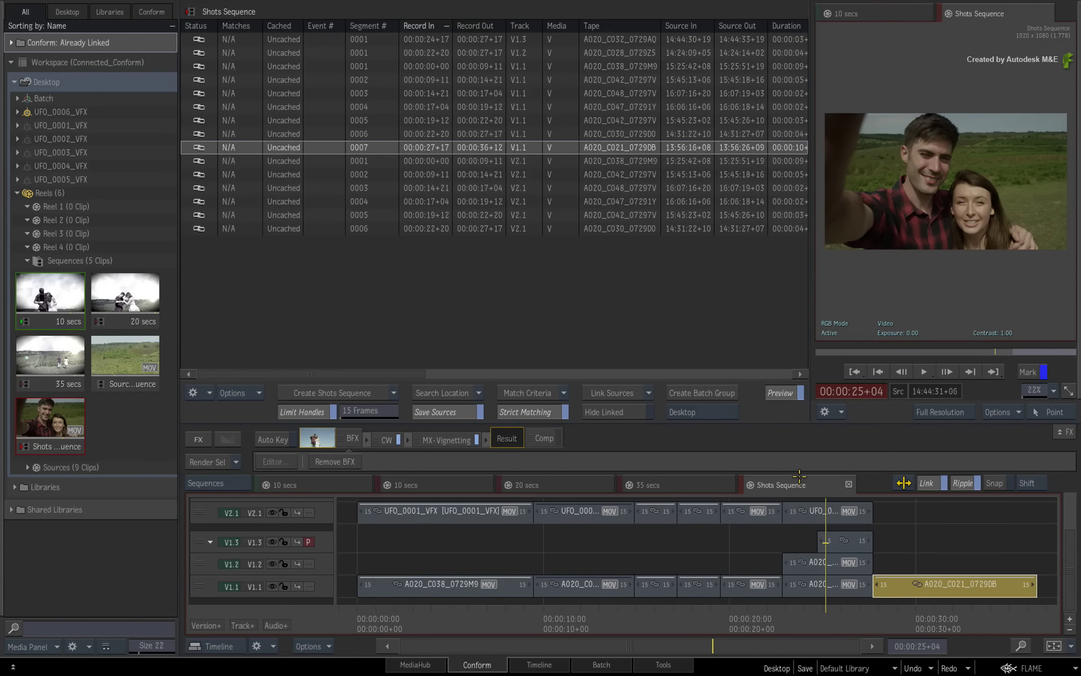
# Step: Hide the effects ribbon to show the full Shots Sequence track stack, then deselect the clip
pyautogui.click(1063, 429)
pyautogui.click(689, 437)
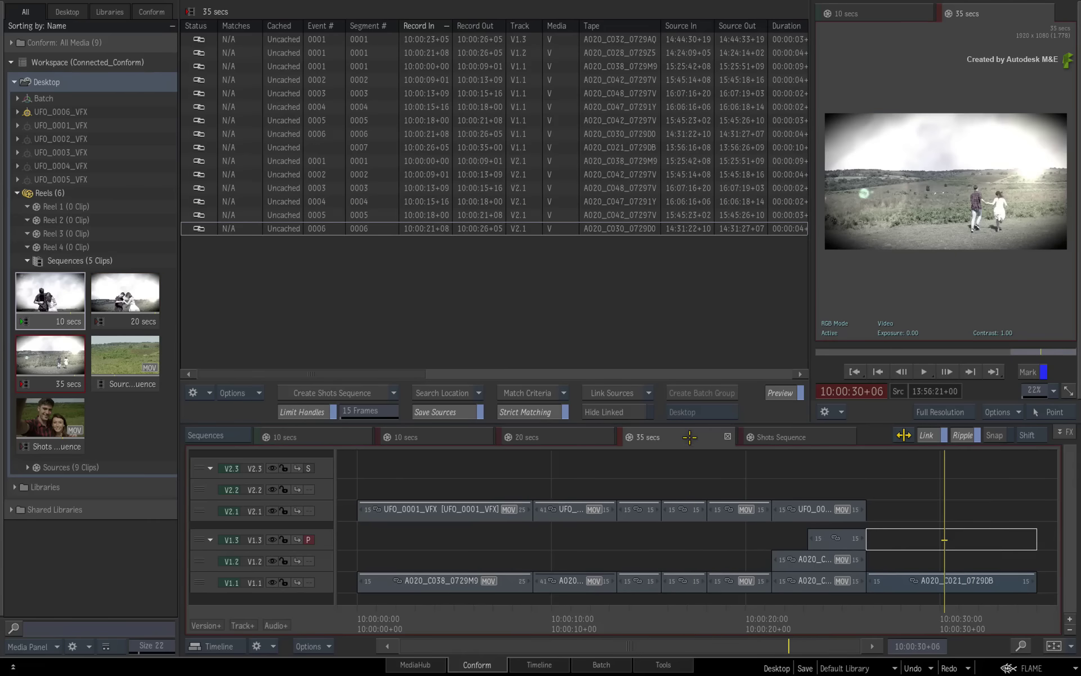
pyautogui.click(797, 437)
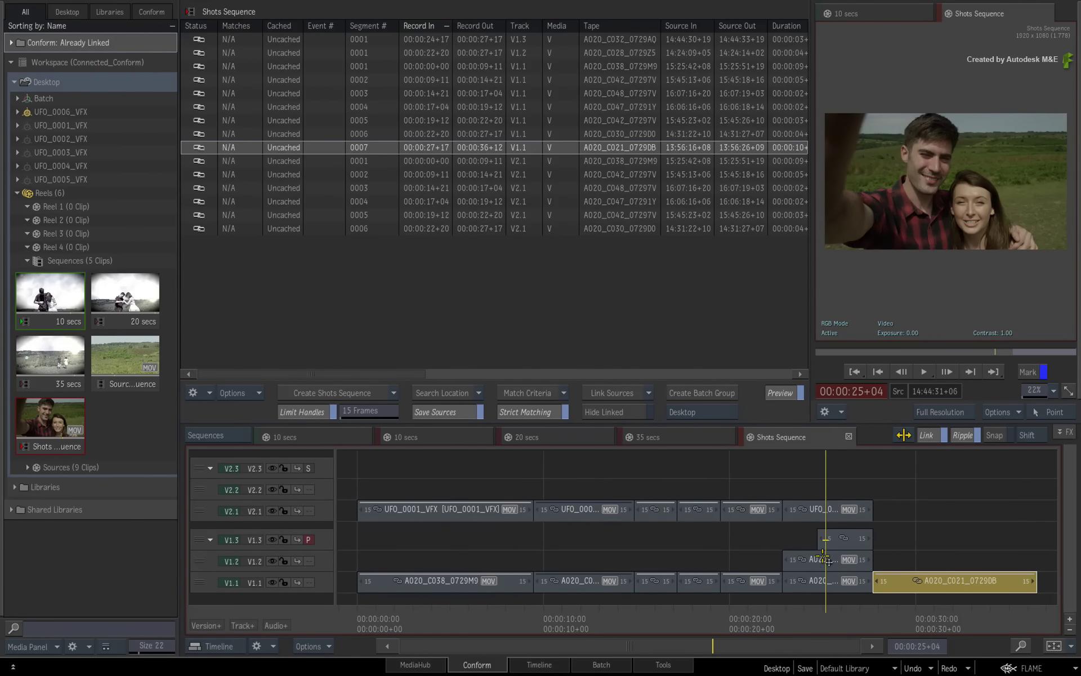
pyautogui.click(895, 526)
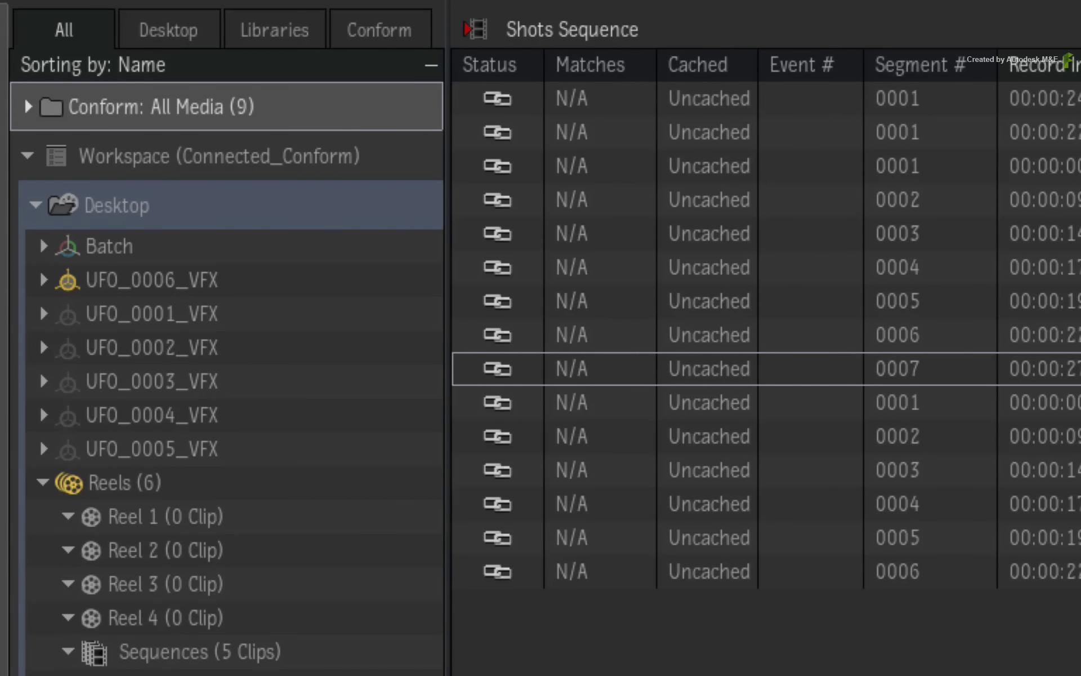
# Step: Step through the UFO VFX batch groups in the Media Panel
pyautogui.click(196, 280)
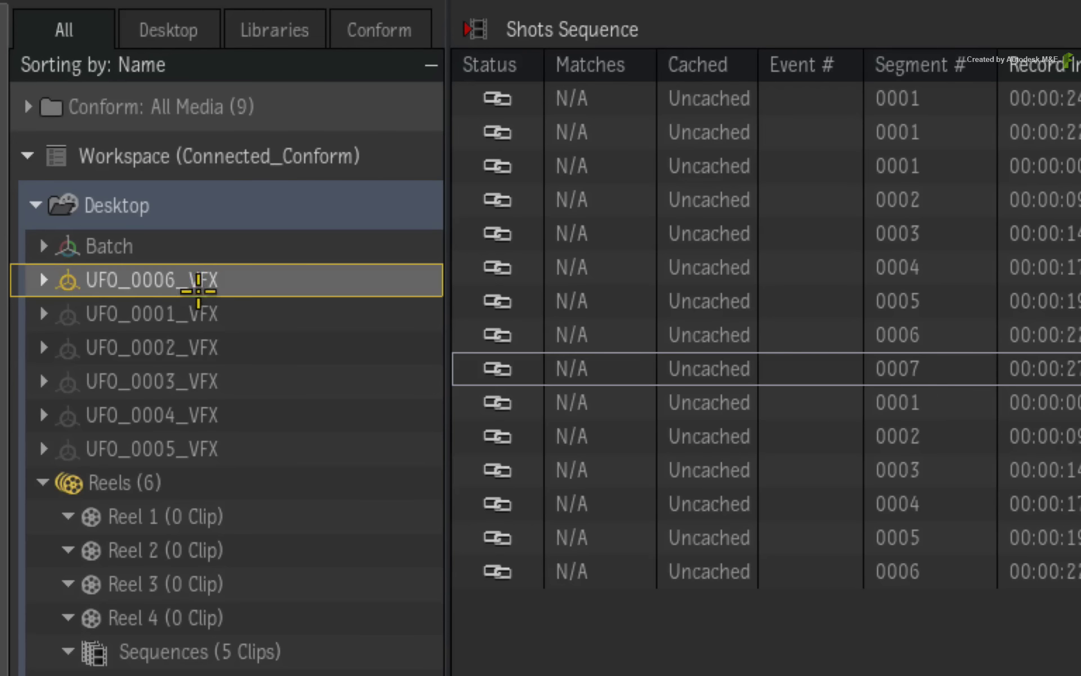
pyautogui.click(200, 315)
pyautogui.click(205, 345)
pyautogui.click(205, 380)
pyautogui.click(210, 413)
pyautogui.click(207, 446)
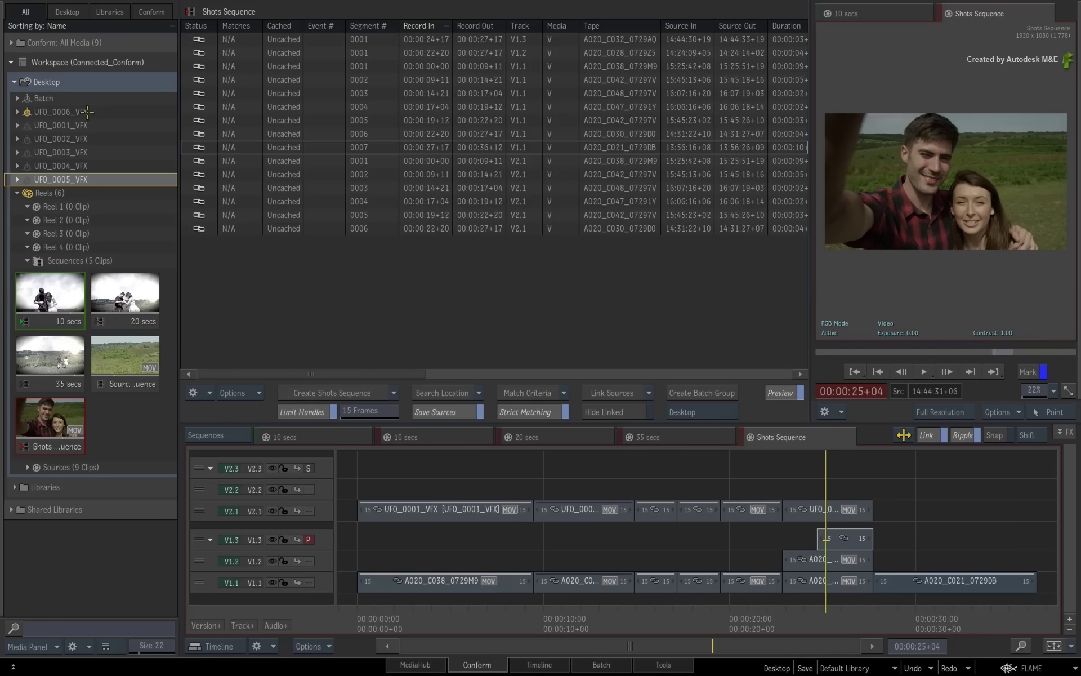
# Step: Load UFO_0006_VFX in Batch, move the A020_C030_0729D0 node left and select the Render node
pyautogui.click(88, 111)
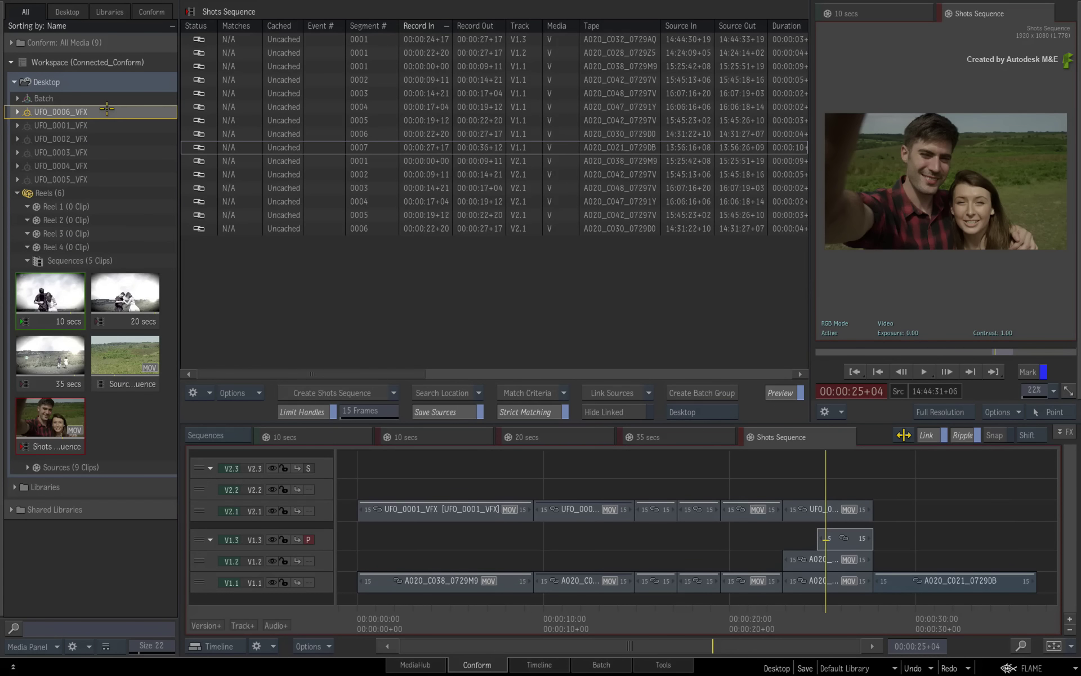
pyautogui.click(602, 665)
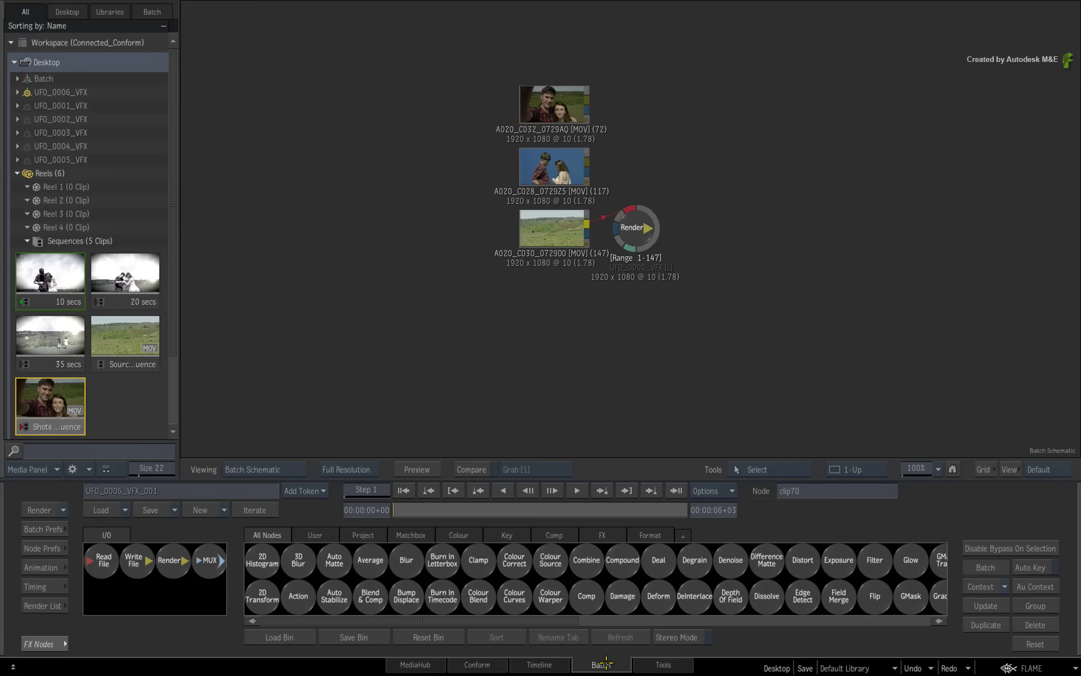
pyautogui.click(72, 92)
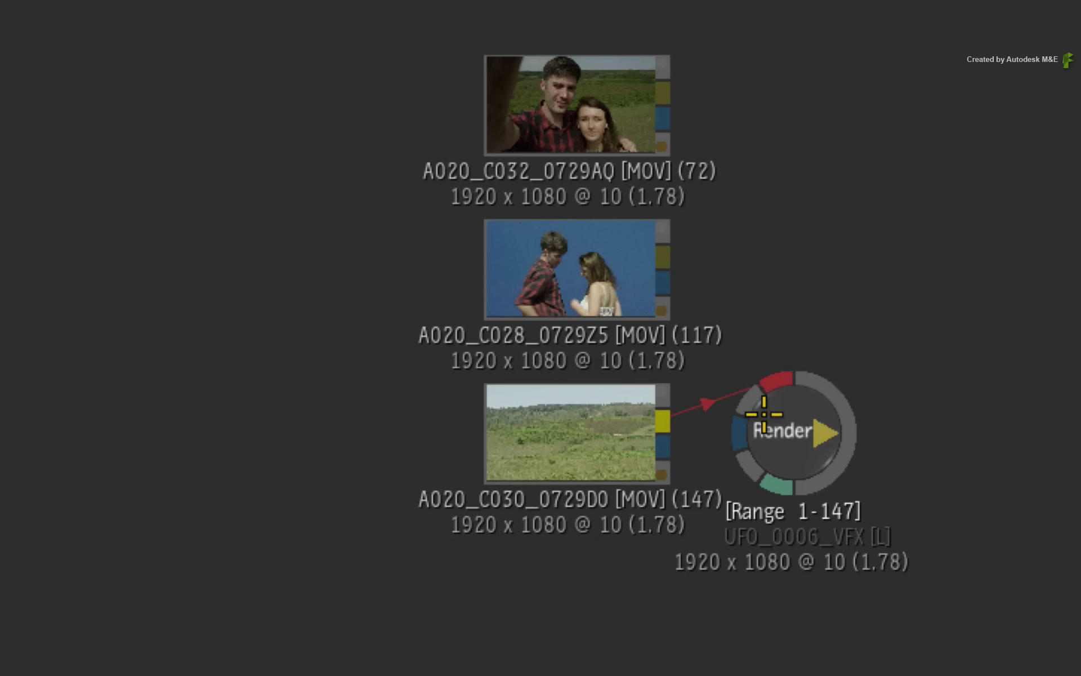
pyautogui.moveTo(586, 422); pyautogui.dragTo(249, 440)
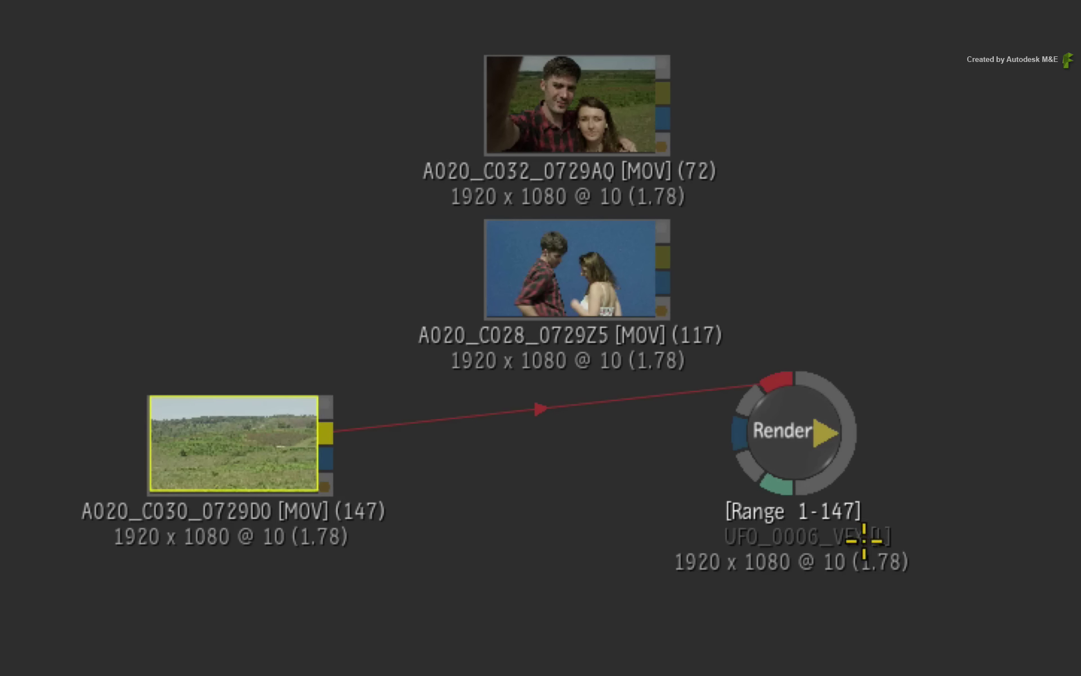
pyautogui.click(795, 396)
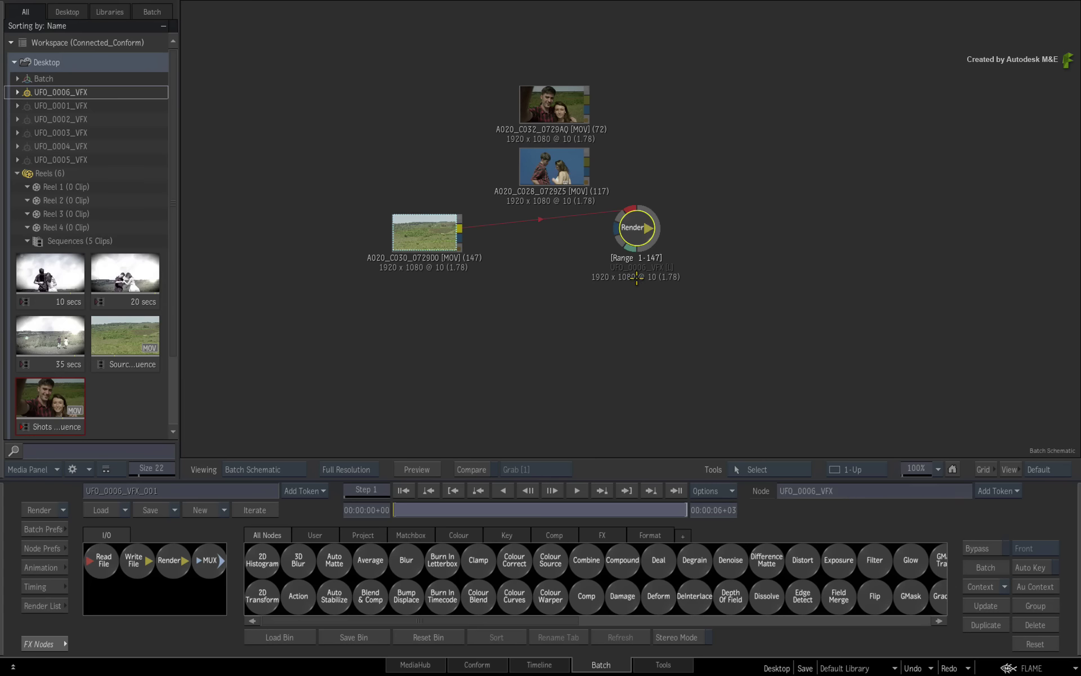
# Step: Open the Render node's output settings and the Render List to render the UFO_0006_VFX batch
pyautogui.doubleClick(634, 219)
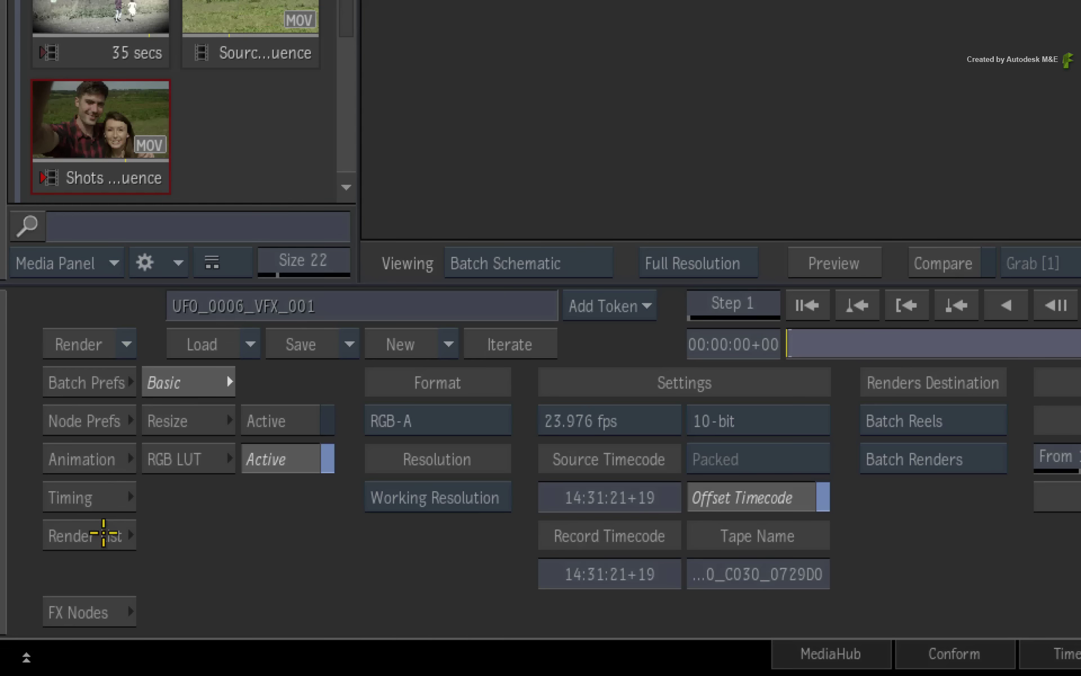
pyautogui.click(57, 605)
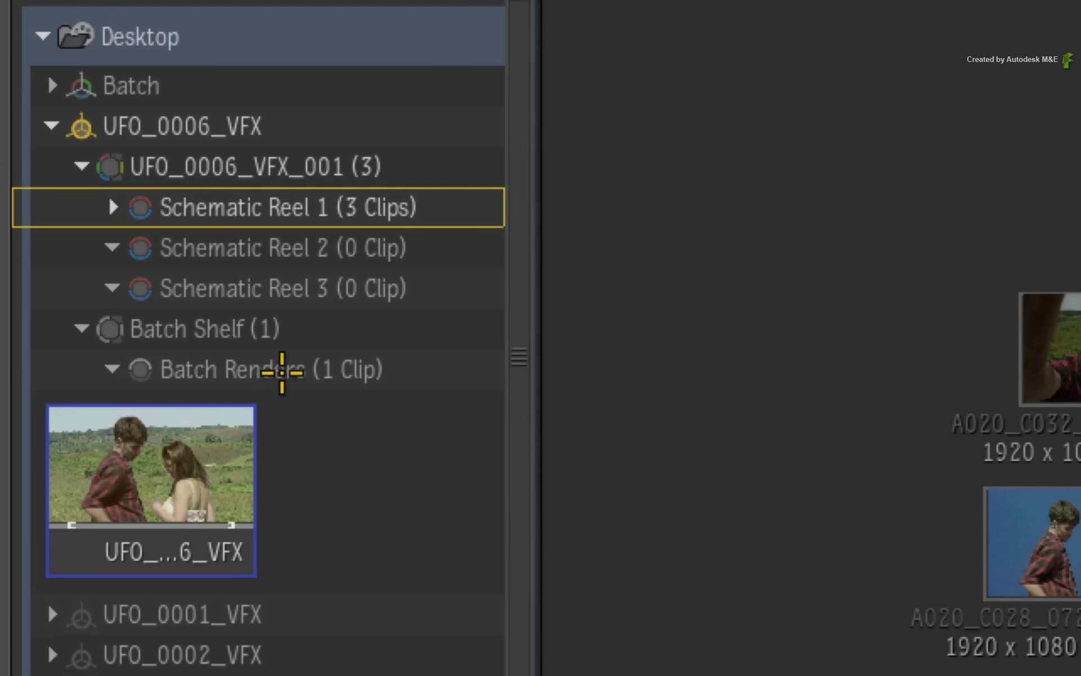
# Step: Select the Batch Renders shelf and its rendered UFO_0006_VFX clip thumbnail
pyautogui.click(282, 371)
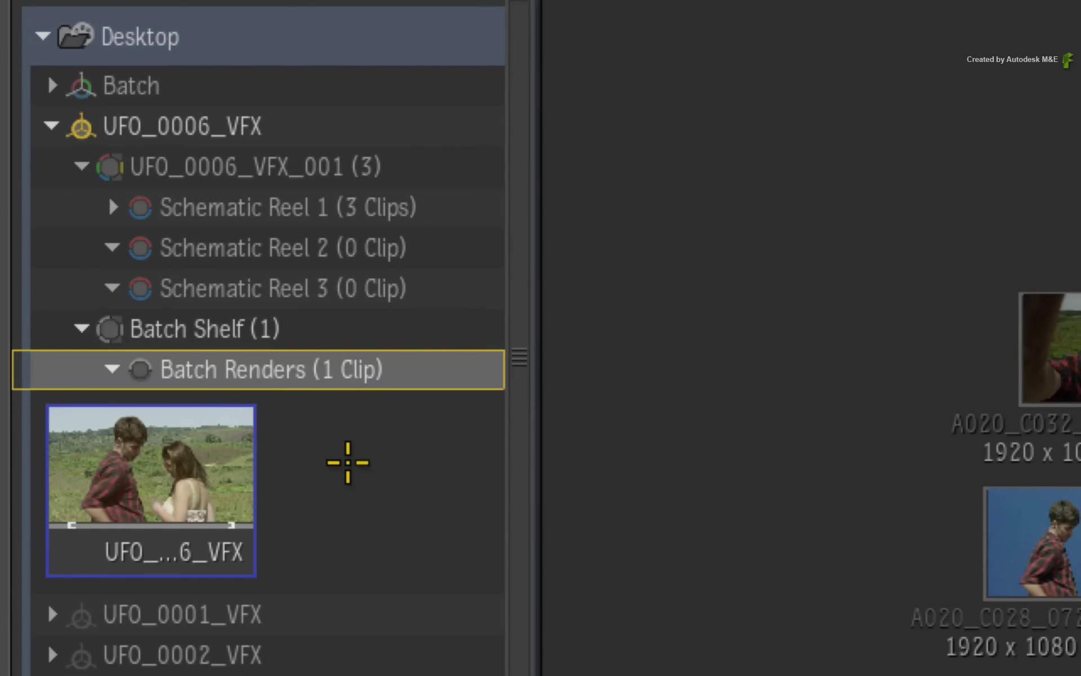
pyautogui.click(174, 464)
pyautogui.moveTo(185, 499)
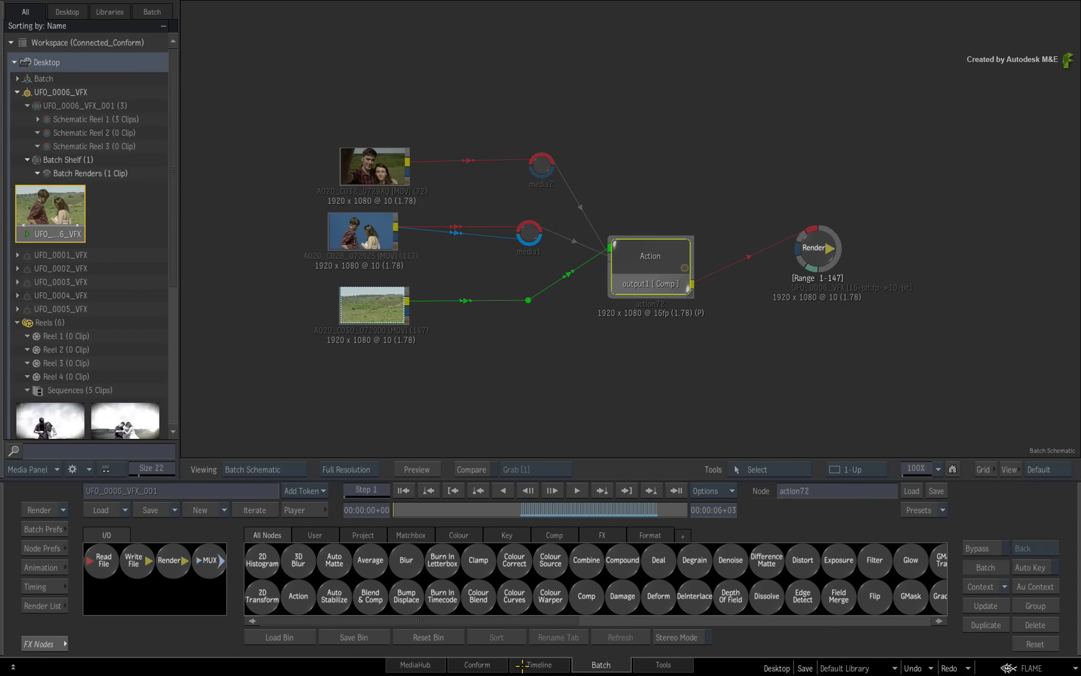
# Step: Show Source and Sequence viewers in Timeline, make V2.1 primary and select its last clip
pyautogui.click(523, 665)
pyautogui.hotkey('ctrl', '2')
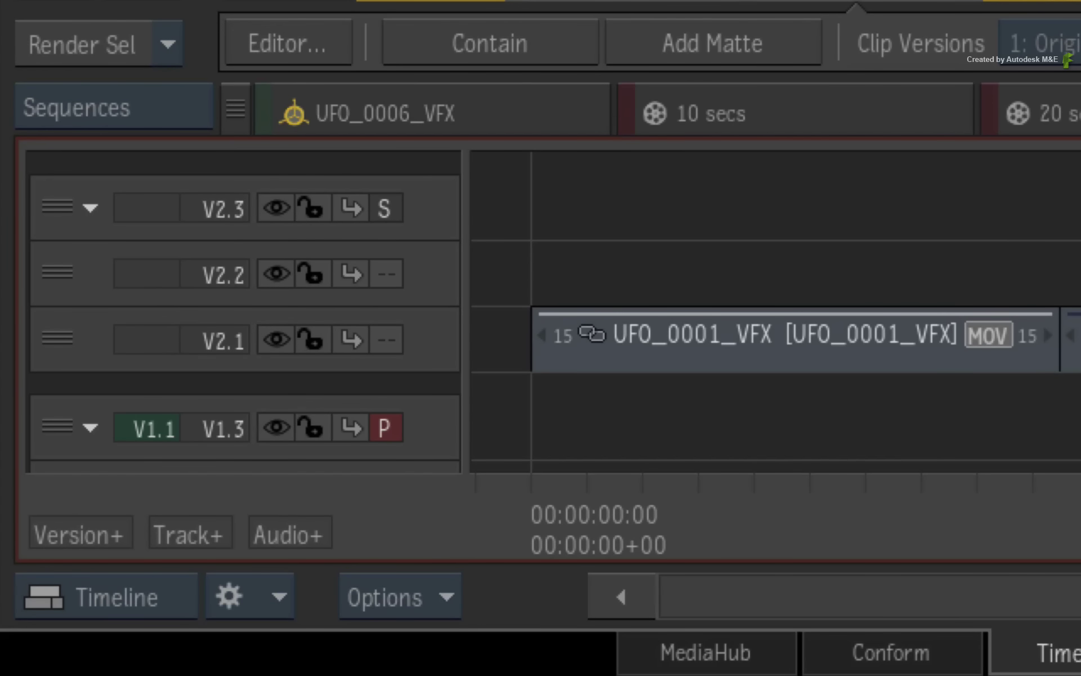
pyautogui.click(388, 341)
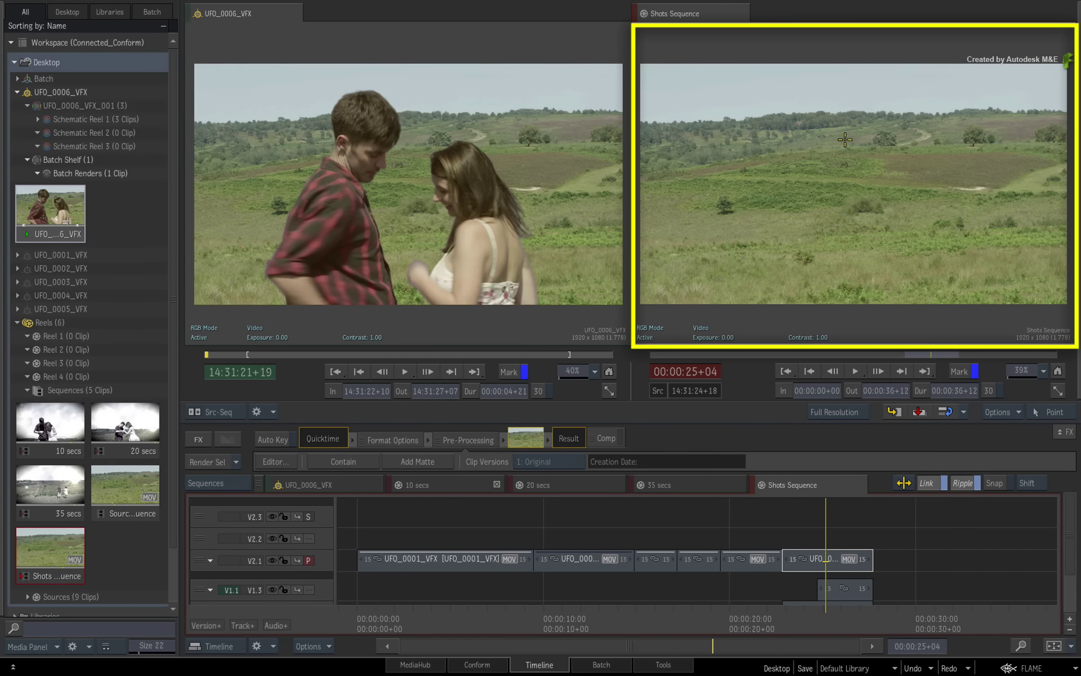
pyautogui.click(853, 566)
pyautogui.press('Up')
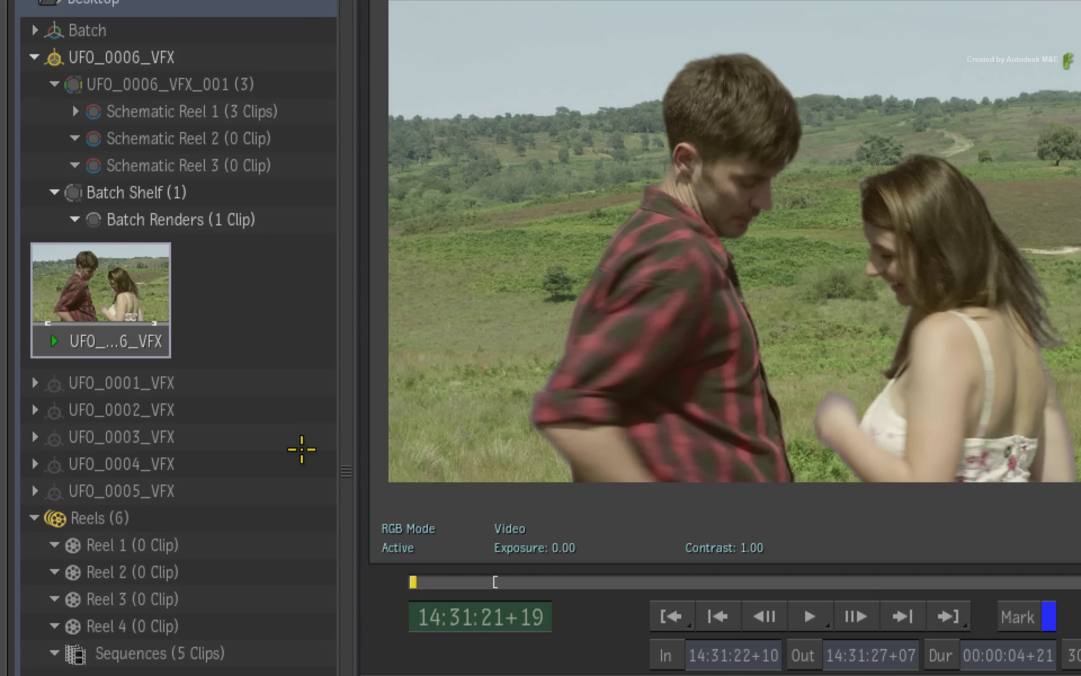
# Step: Load the rendered UFO_0006_VFX clip as source at its In point, ready to pick an edit mode
pyautogui.click(120, 321)
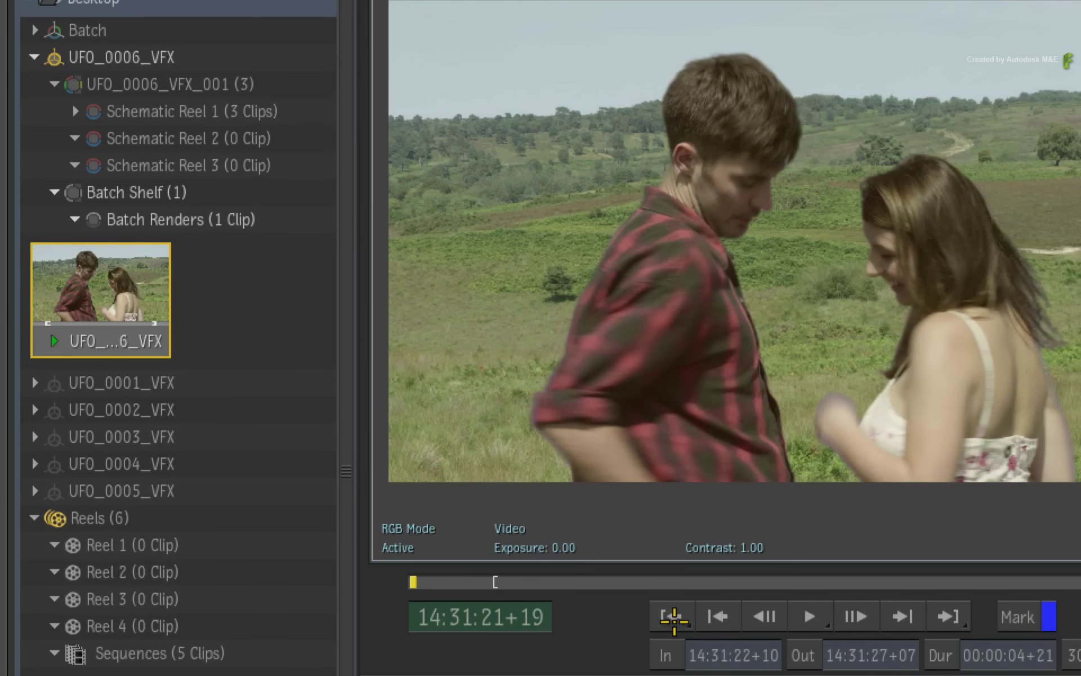
pyautogui.click(670, 617)
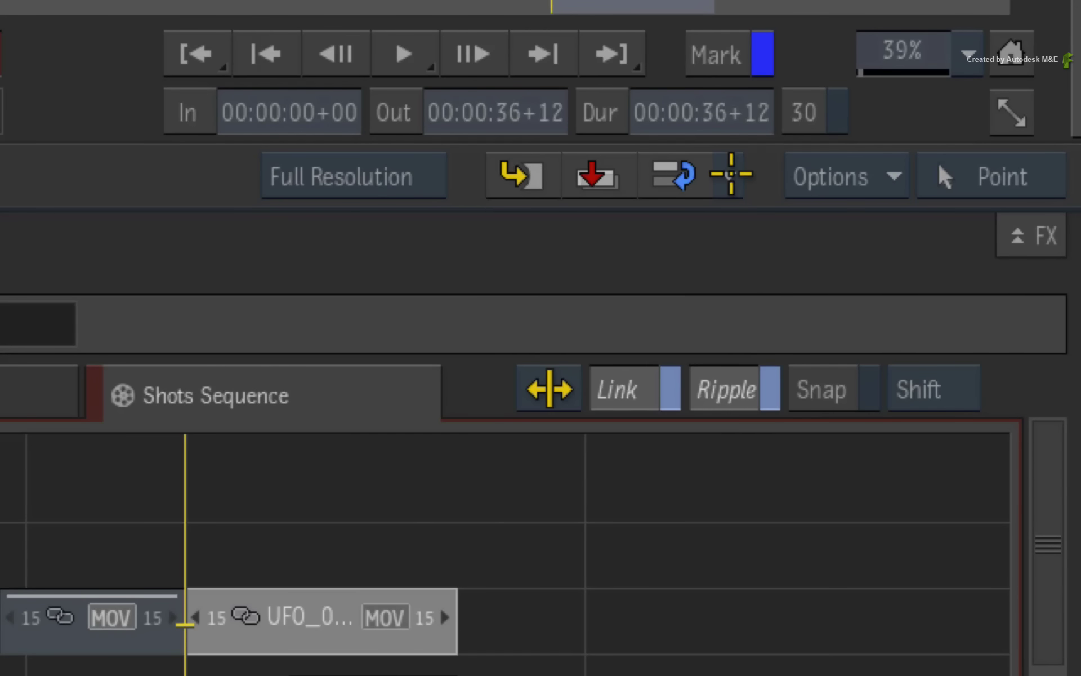
pyautogui.click(964, 412)
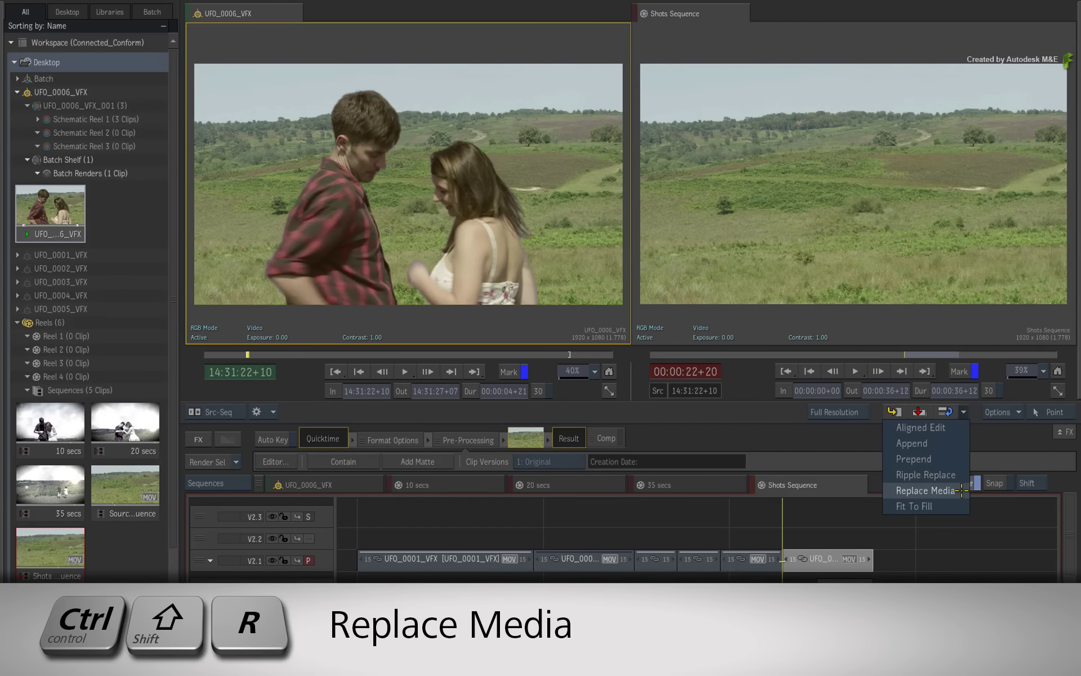
# Step: Replace the last V2.1 clip with the rendered composite via Replace Media and scrub through it
pyautogui.click(960, 491)
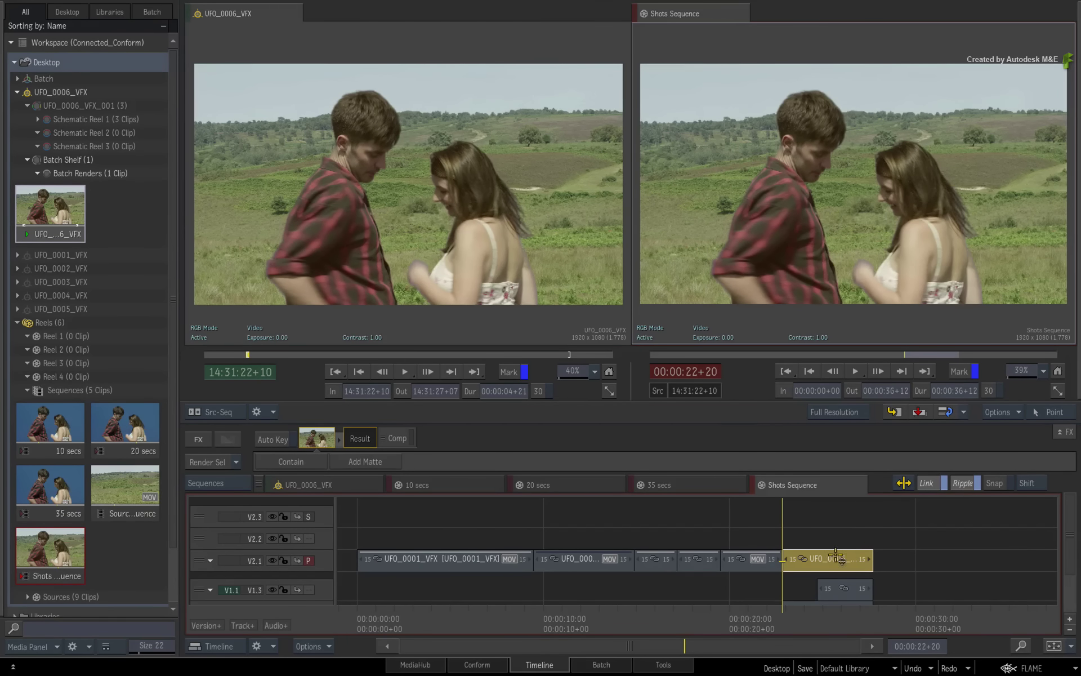
pyautogui.moveTo(794, 617)
pyautogui.mouseDown()
pyautogui.moveTo(842, 616)
pyautogui.moveTo(785, 619)
pyautogui.mouseUp()
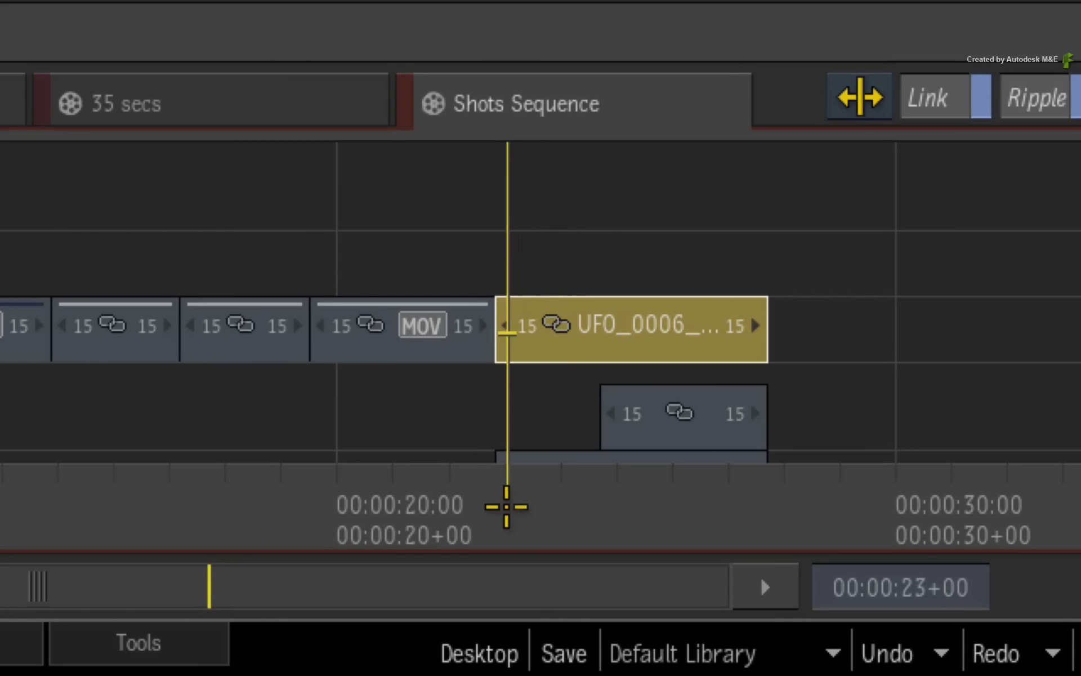
pyautogui.moveTo(506, 507); pyautogui.dragTo(638, 506)
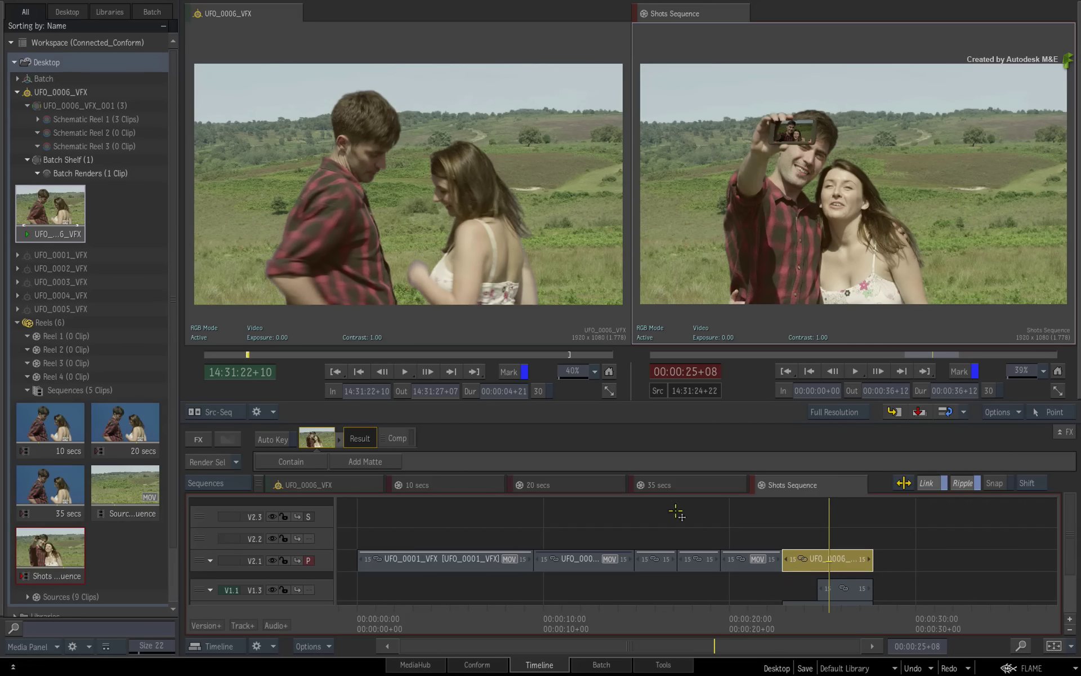
# Step: Check the replaced shot on V2.1 in the 35 secs and 20 secs sequences
pyautogui.click(685, 486)
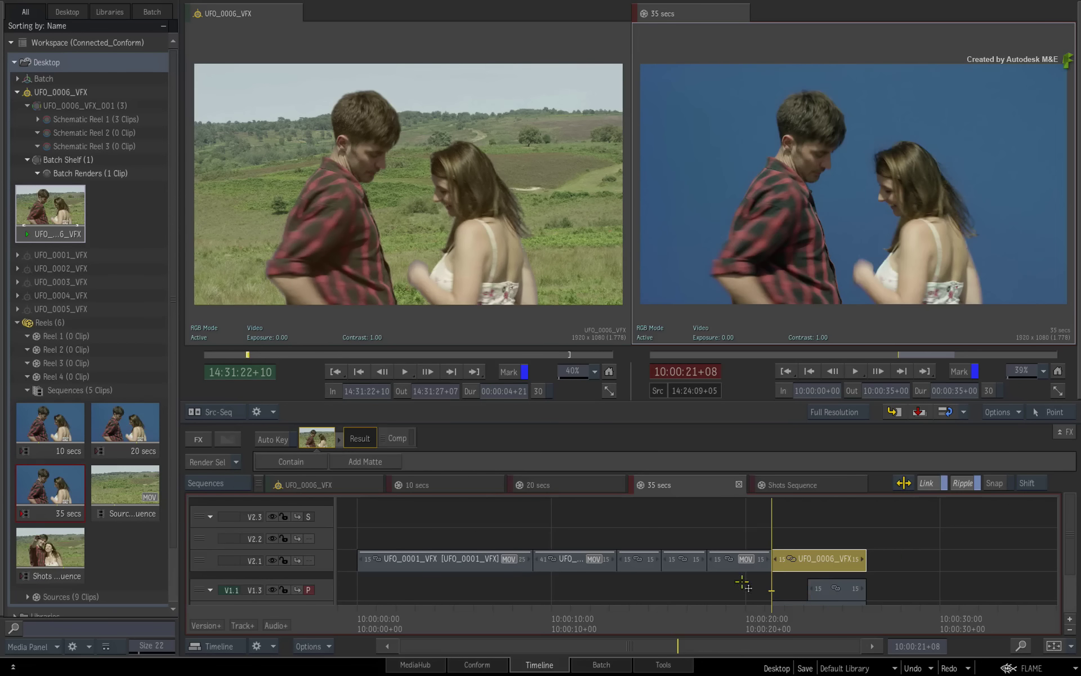
pyautogui.click(308, 560)
pyautogui.click(811, 615)
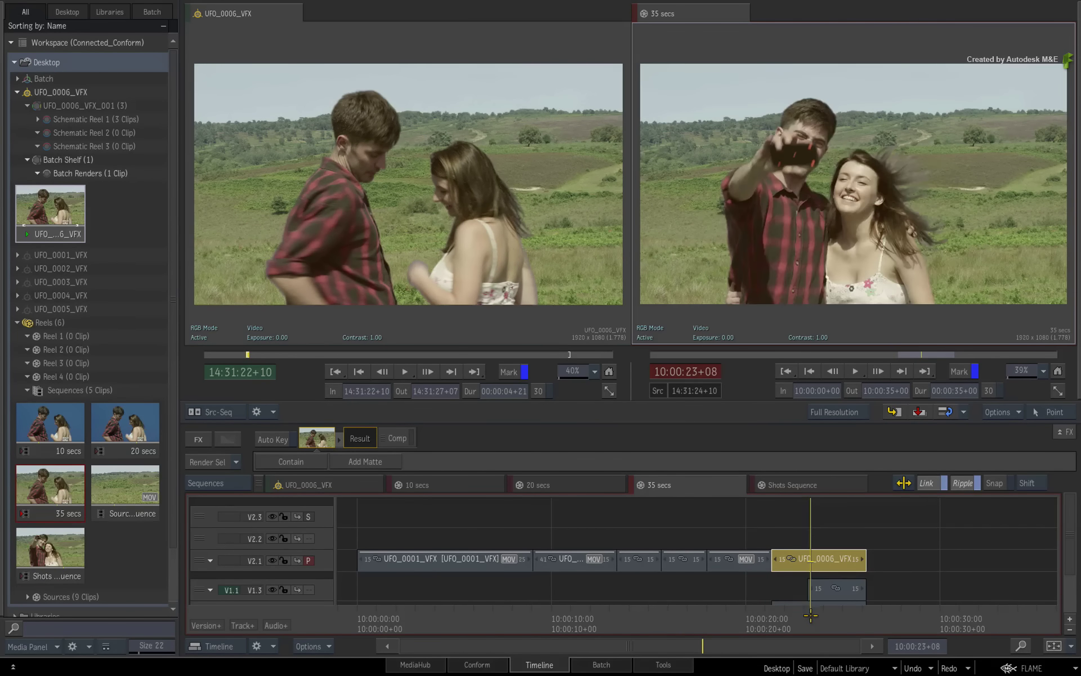
pyautogui.moveTo(811, 615); pyautogui.dragTo(806, 616)
pyautogui.click(547, 480)
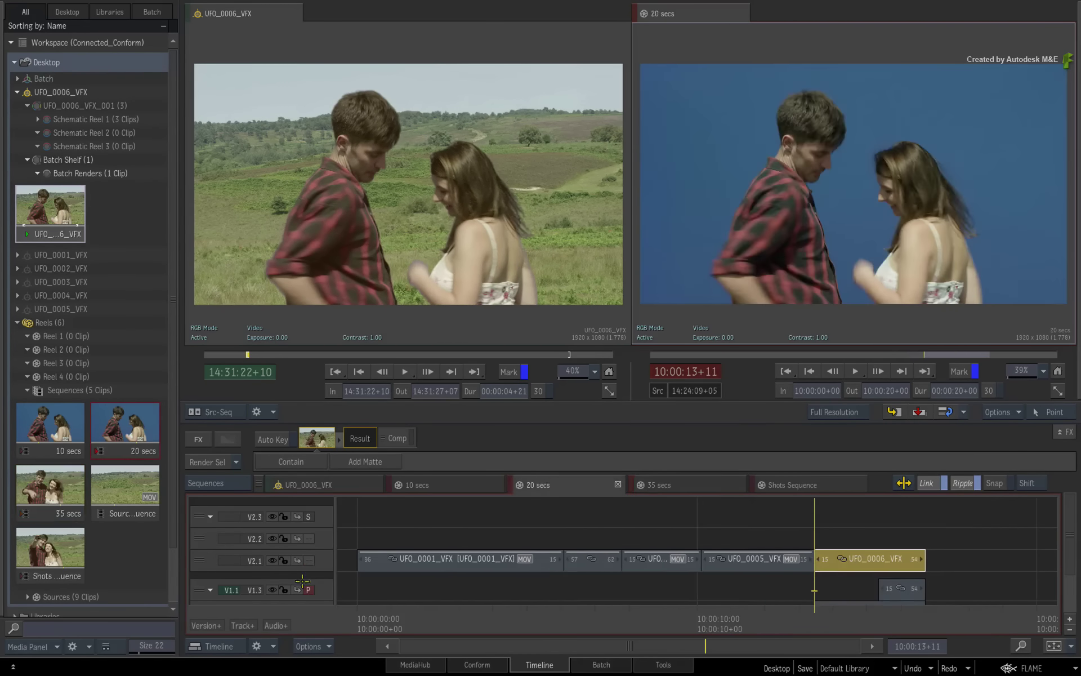
pyautogui.click(308, 560)
pyautogui.click(852, 620)
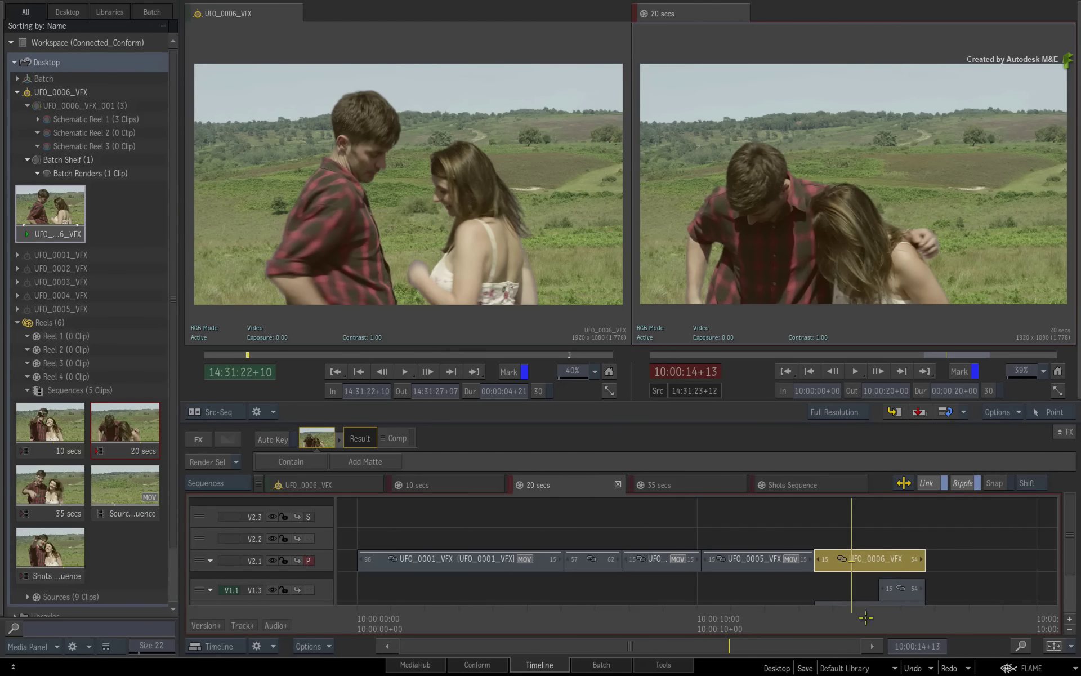
pyautogui.moveTo(845, 619); pyautogui.dragTo(879, 617)
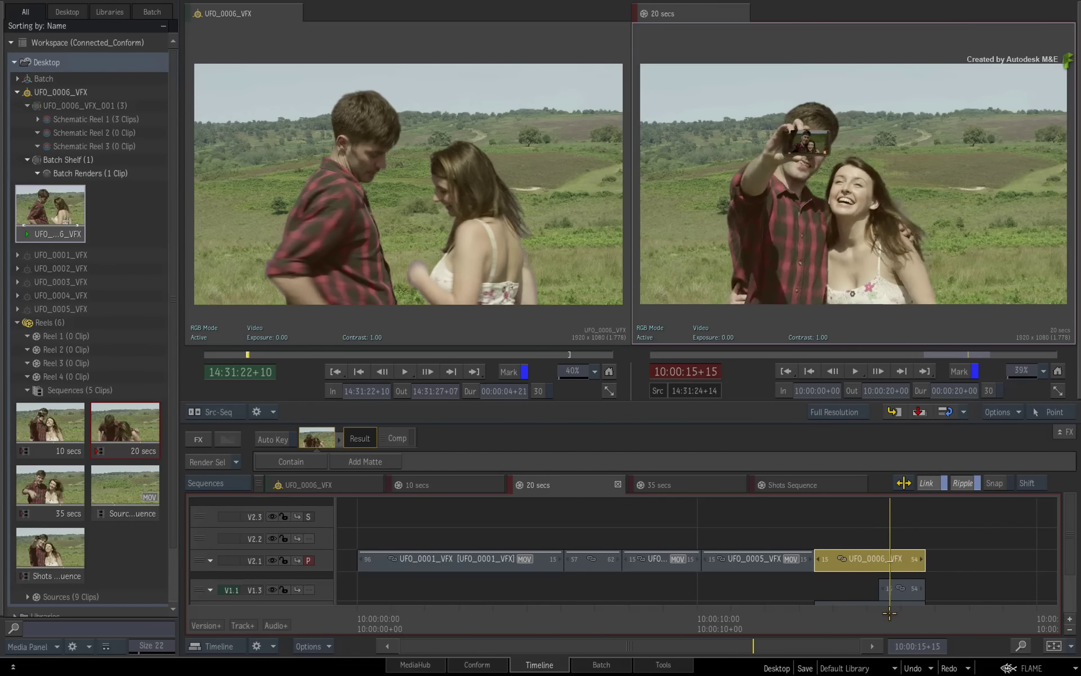
# Step: Scrub 35 secs to the selfie frame, then cycle through Shots, 20 and 10 secs sequences
pyautogui.click(705, 484)
pyautogui.moveTo(809, 619); pyautogui.dragTo(826, 617)
pyautogui.click(837, 480)
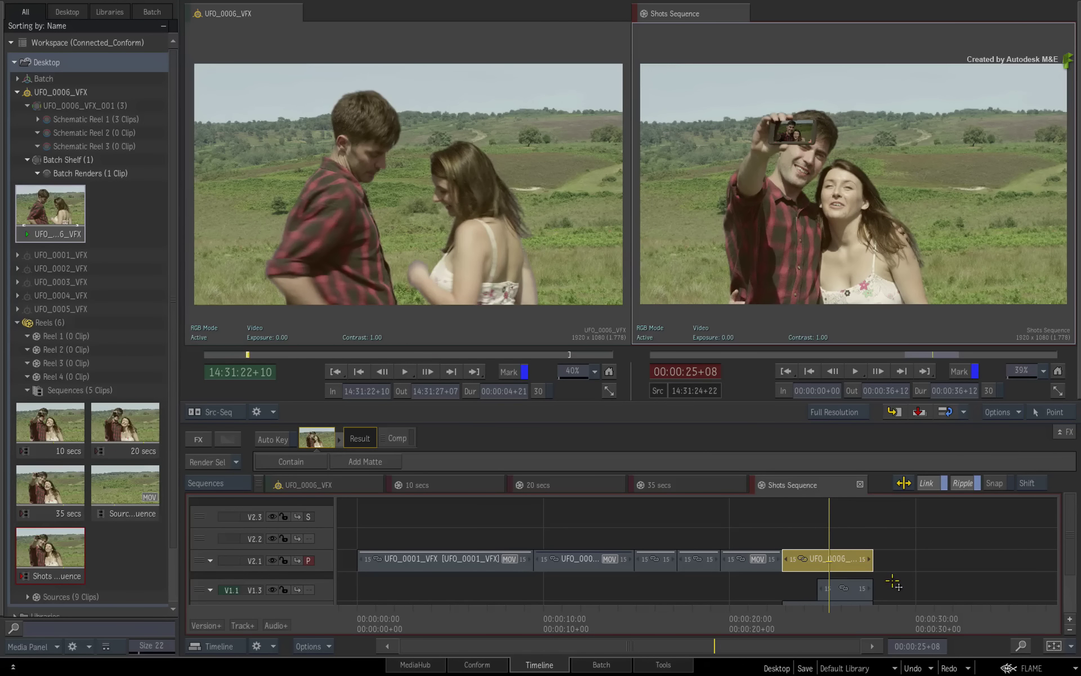
pyautogui.click(570, 484)
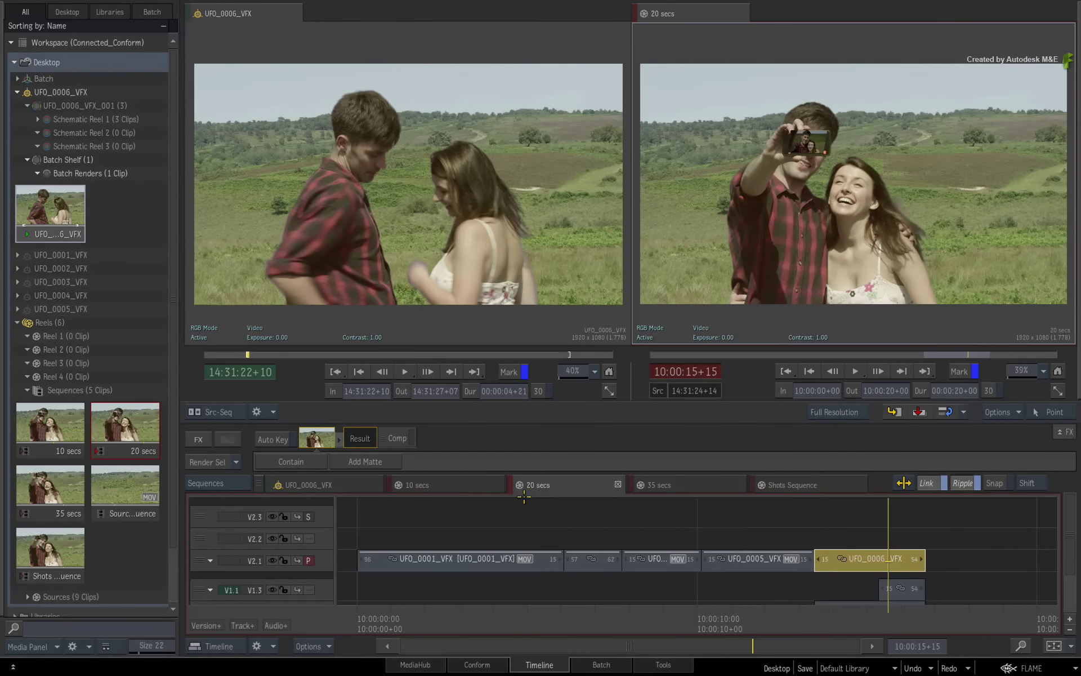
pyautogui.click(459, 485)
pyautogui.click(536, 493)
# Step: Return to Shots Sequence and scrub back to the shot before UFO_0006
pyautogui.click(723, 482)
pyautogui.click(823, 484)
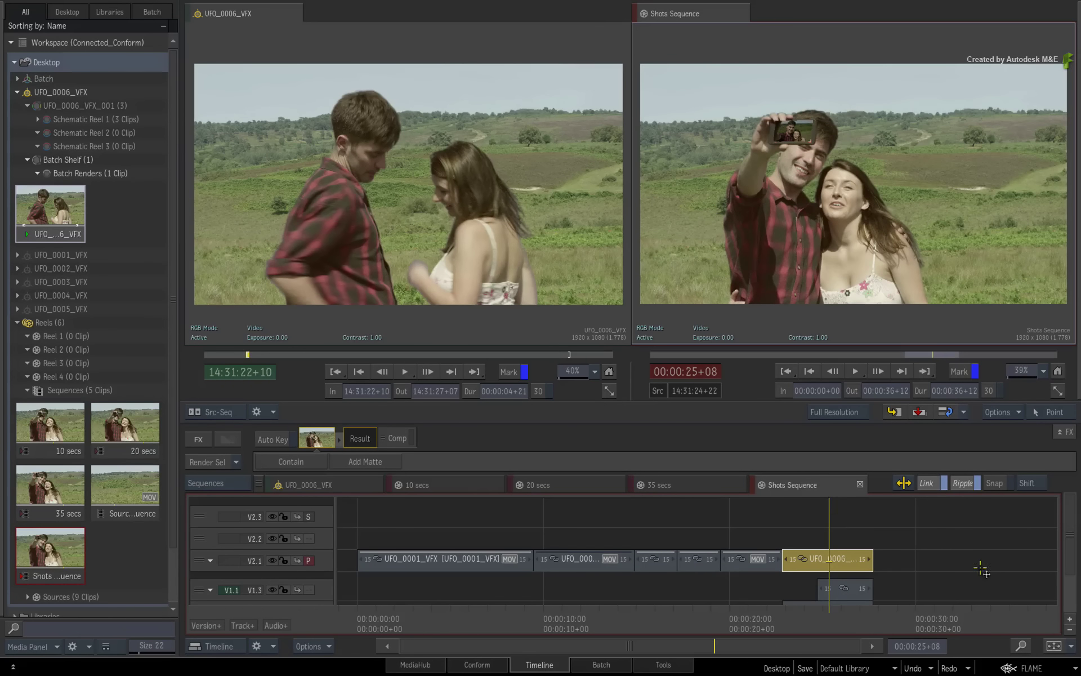
pyautogui.moveTo(1069, 544); pyautogui.dragTo(1062, 576)
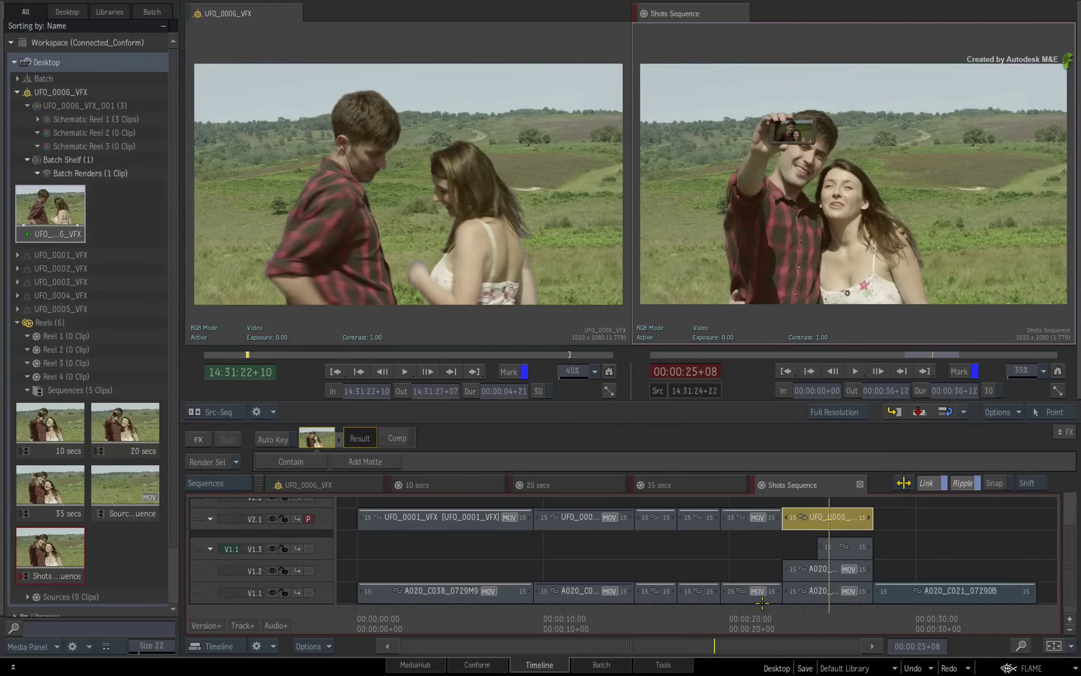
pyautogui.moveTo(766, 615); pyautogui.dragTo(805, 609)
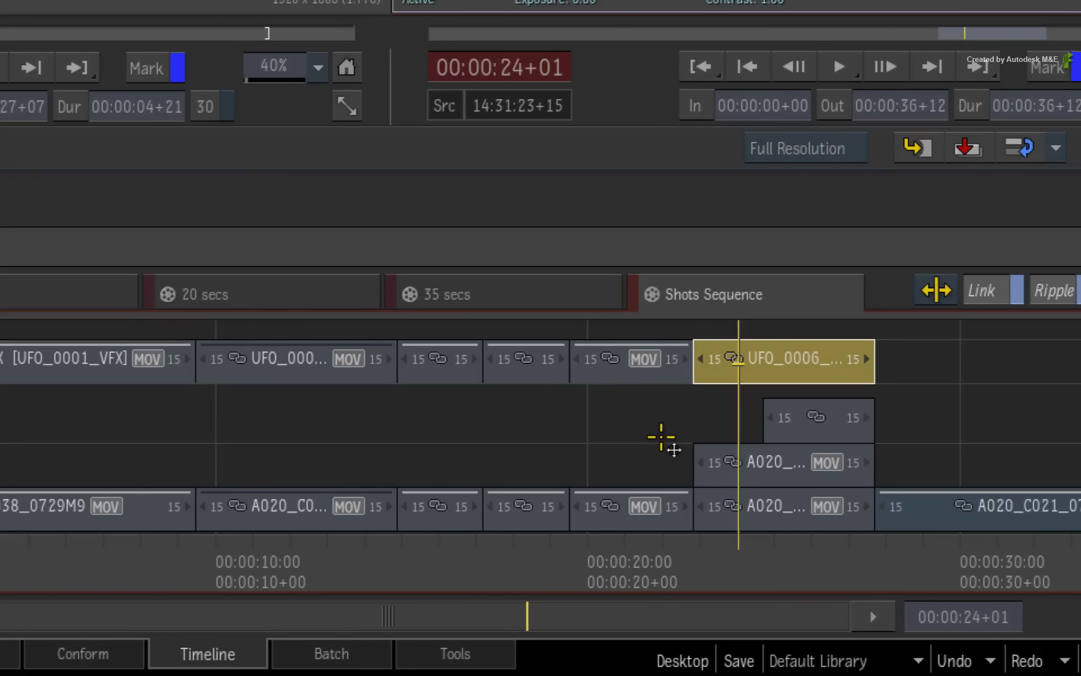
# Step: Copy the preceding clip's Colour Warper and vignette effects onto UFO_0006_VFX and view its selfie frame
pyautogui.click(622, 367)
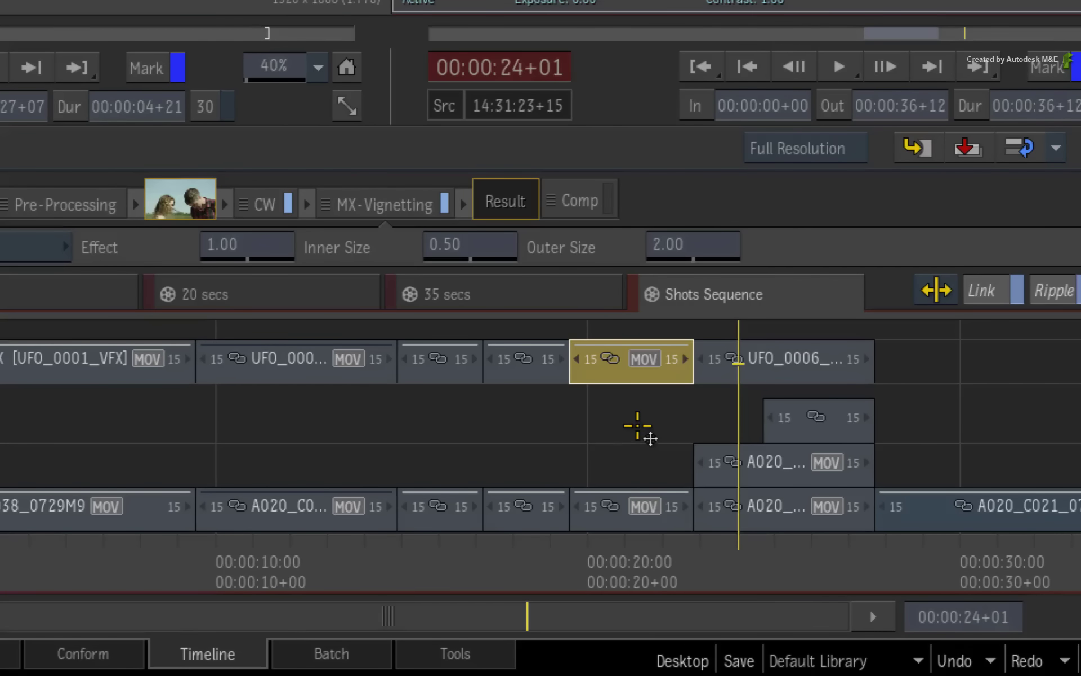
pyautogui.click(268, 204)
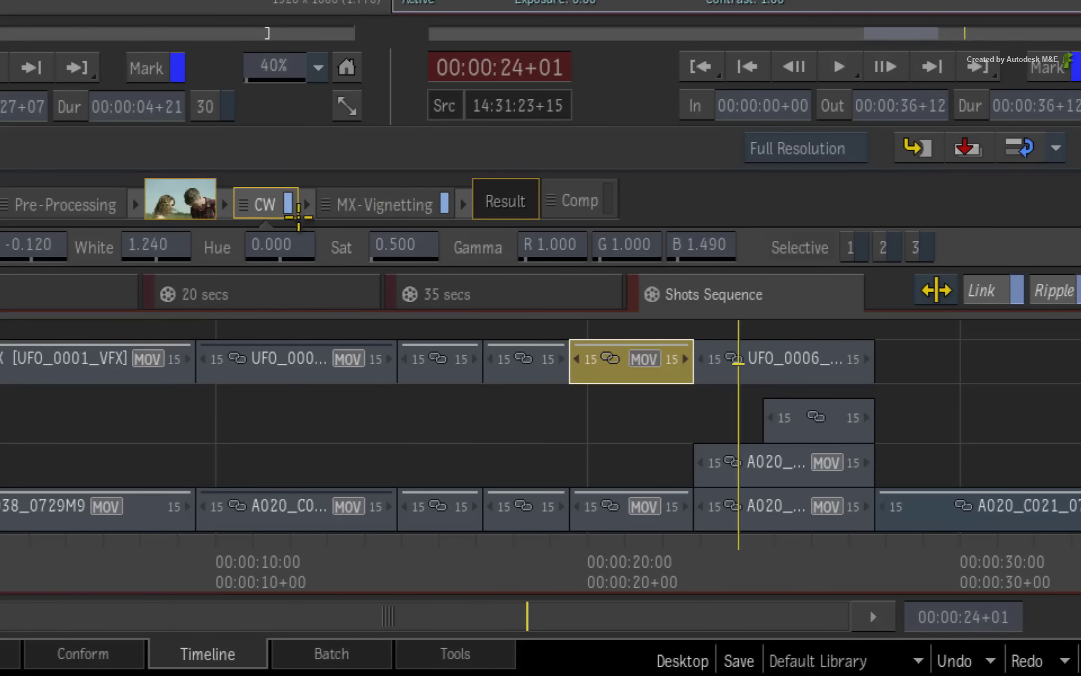
pyautogui.click(397, 204)
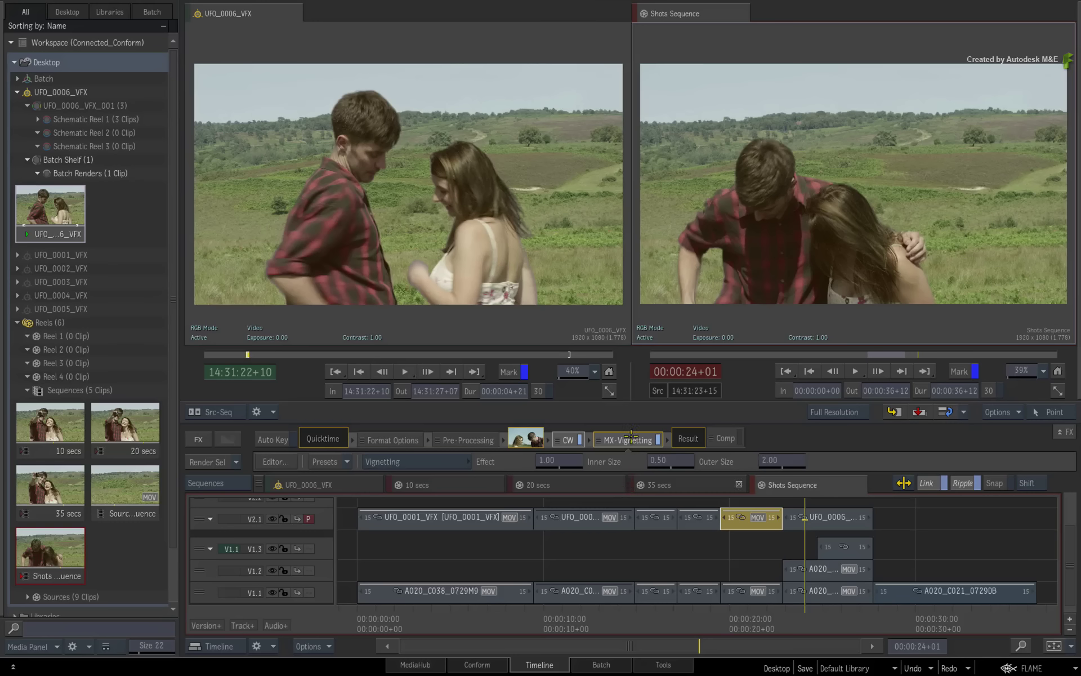
pyautogui.moveTo(631, 435); pyautogui.dragTo(840, 521)
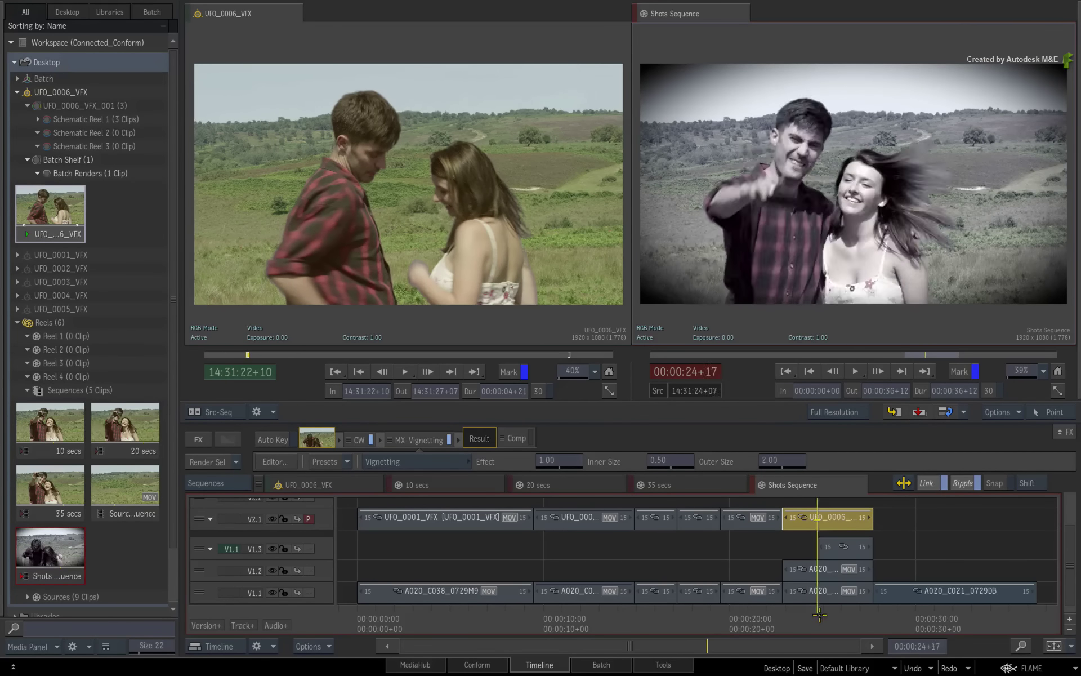
pyautogui.moveTo(805, 616); pyautogui.dragTo(835, 616)
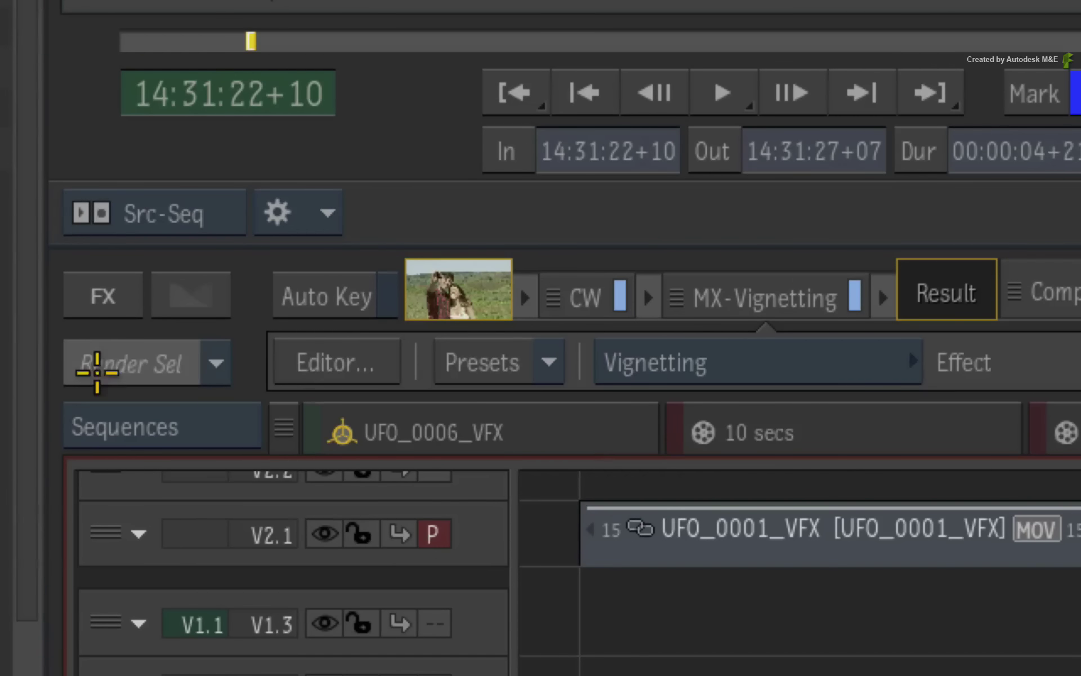
# Step: Render the selected UFO_0006_VFX segment's colour warp and vignette effects with Render Sel
pyautogui.click(97, 371)
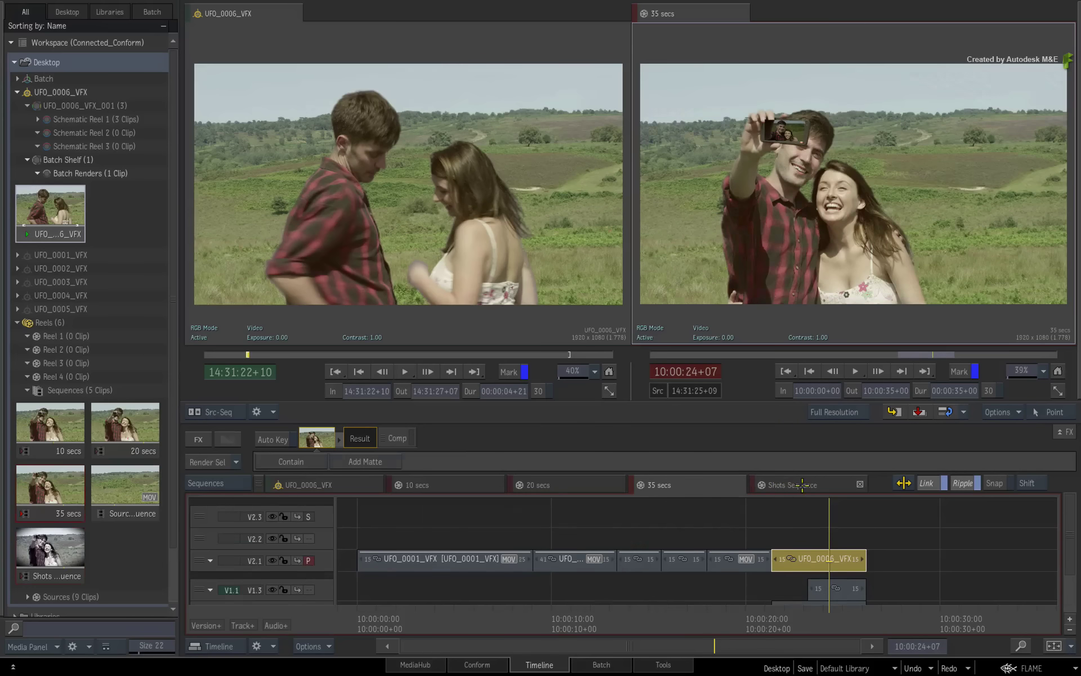
pyautogui.click(803, 484)
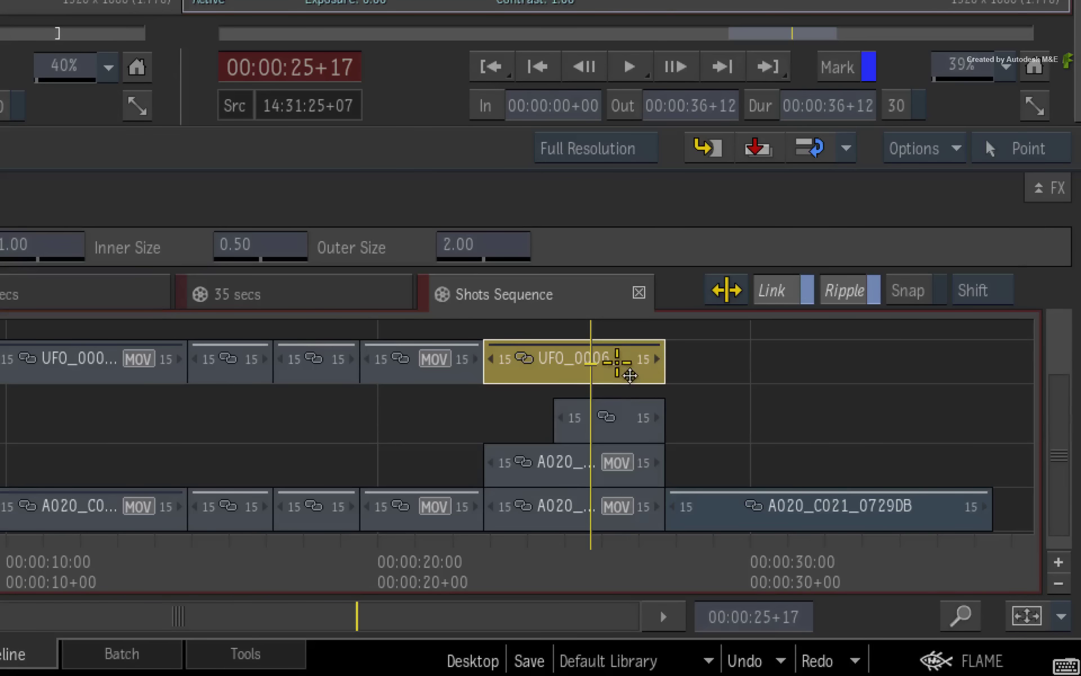
# Step: Apply Sync Shared Segments to UFO_0006, then verify it in the 35, 20 and 10 secs sequences
pyautogui.rightClick(844, 519)
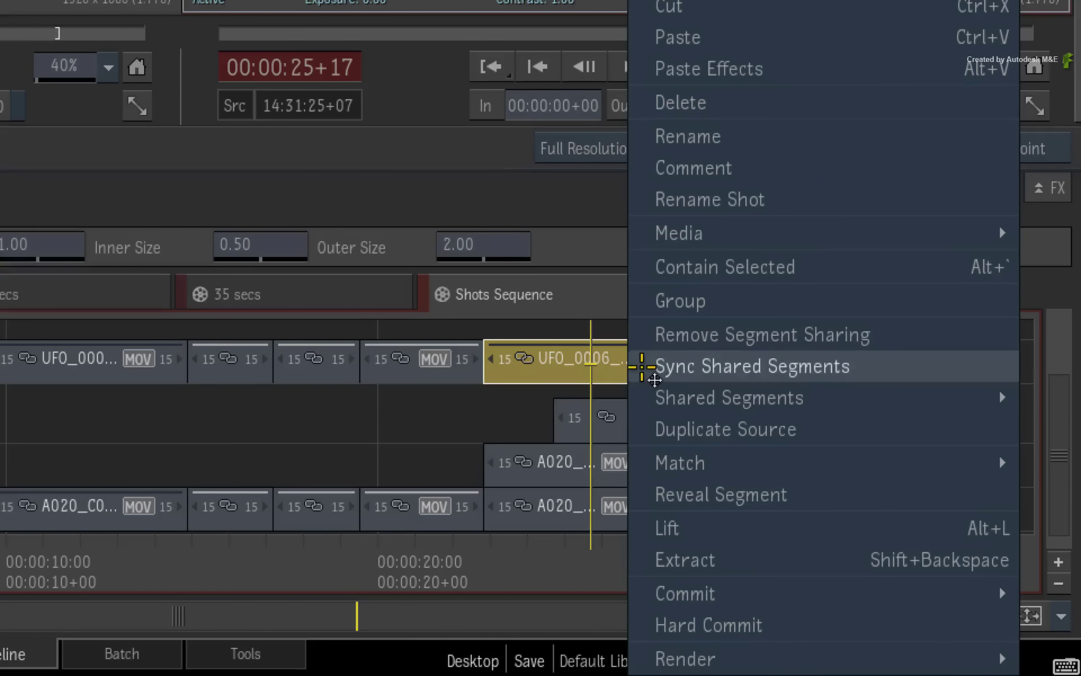
pyautogui.click(656, 377)
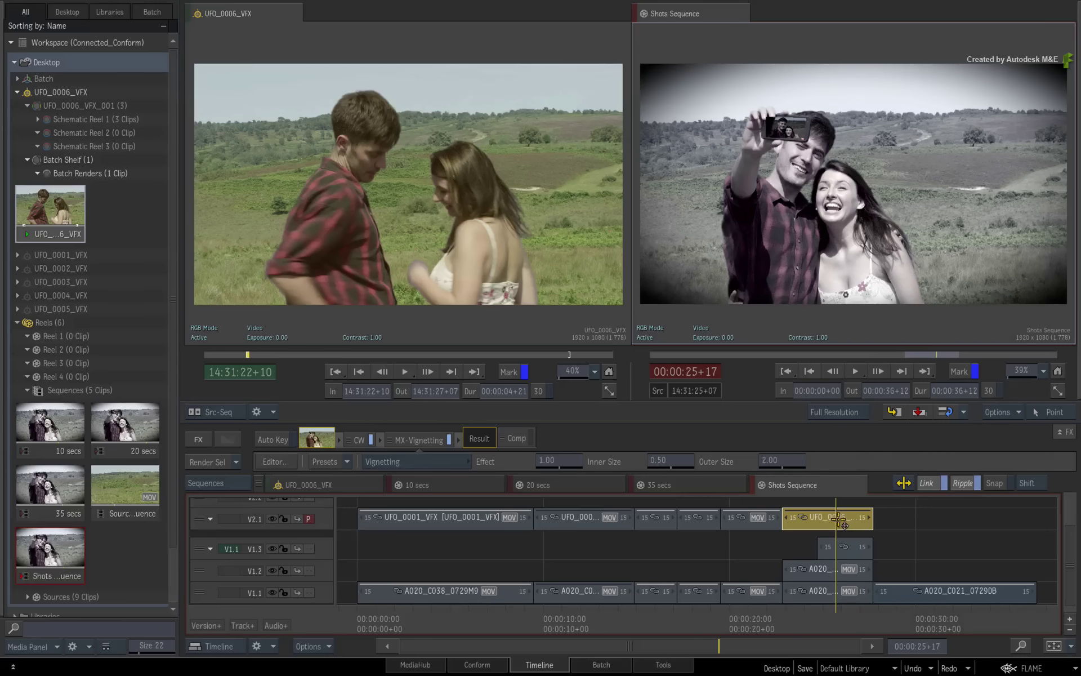
pyautogui.click(701, 485)
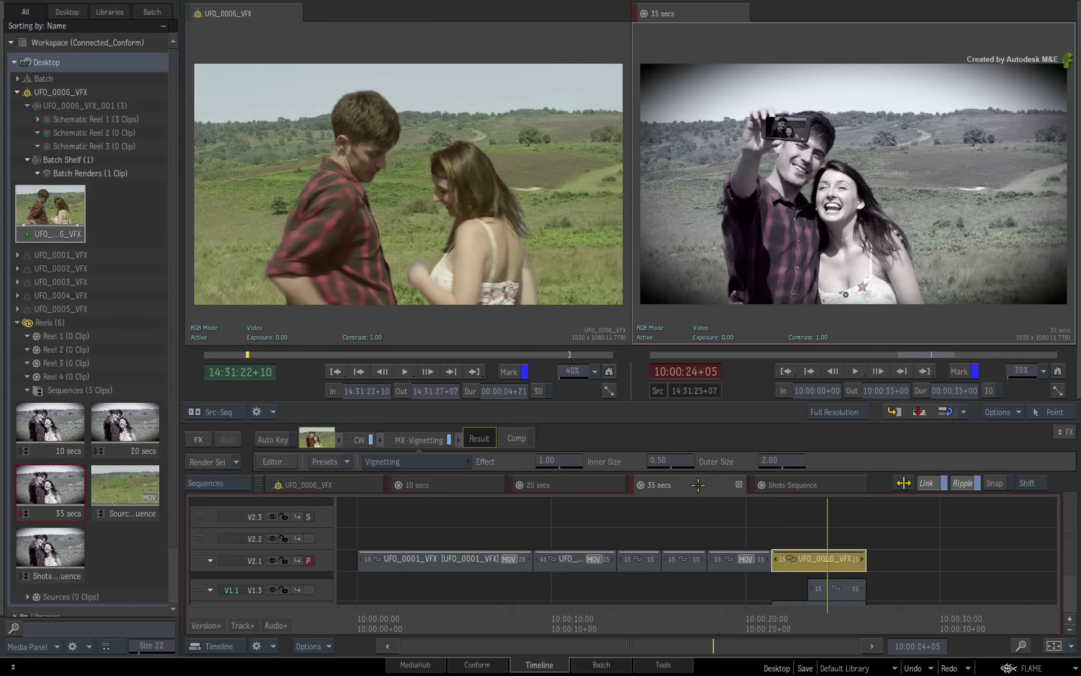
pyautogui.click(585, 487)
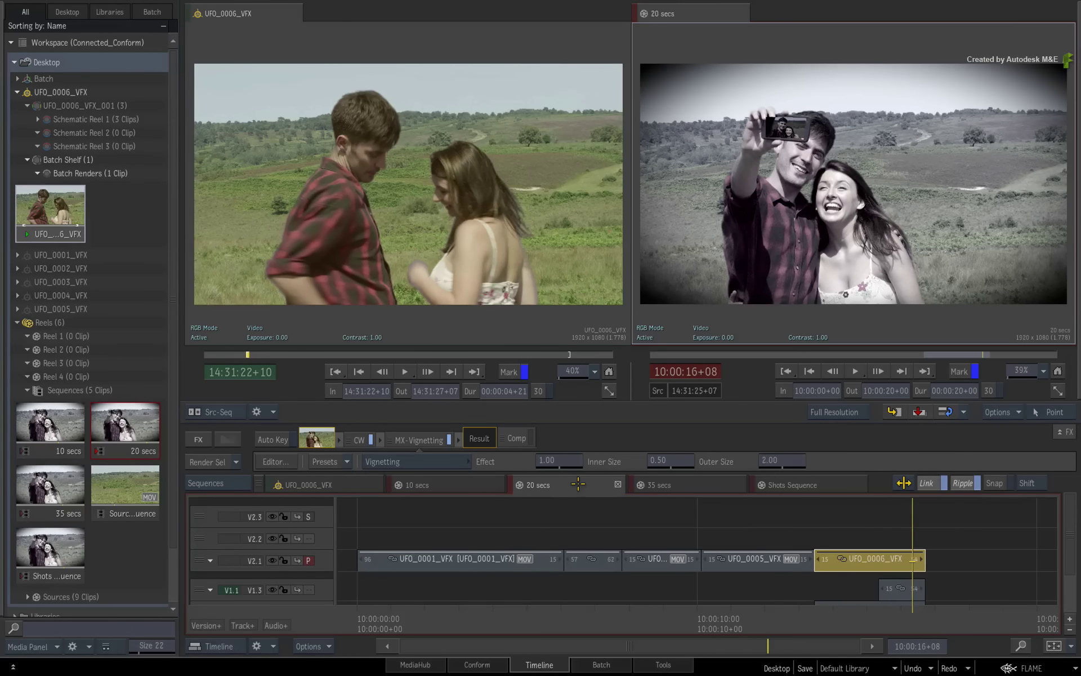
pyautogui.click(456, 483)
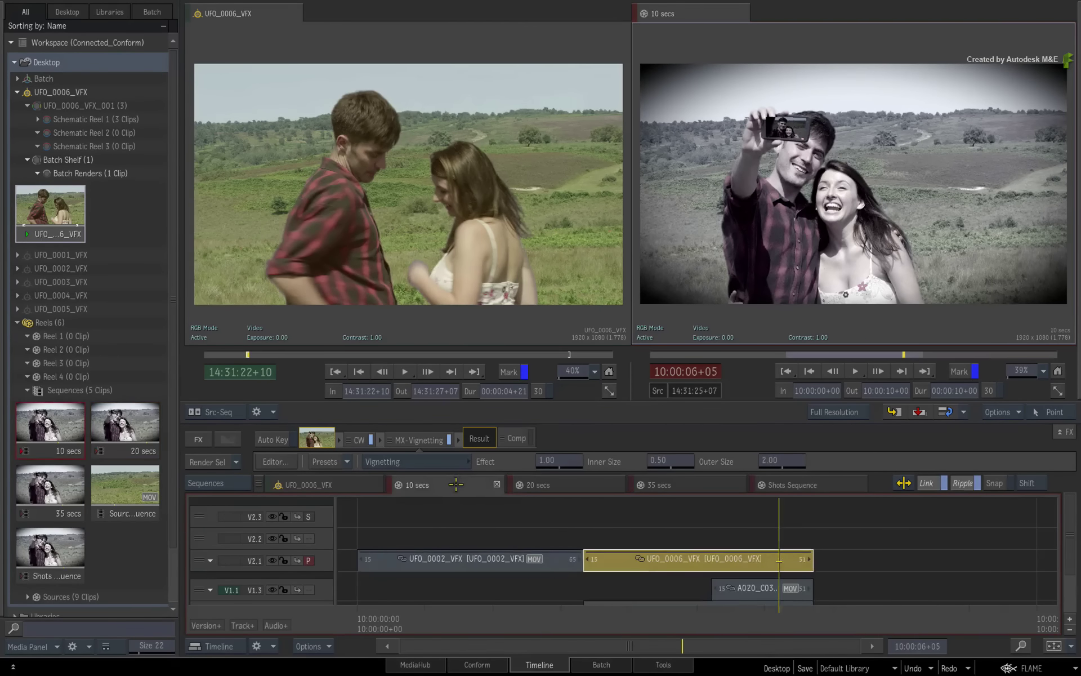
pyautogui.moveTo(777, 618); pyautogui.dragTo(757, 611)
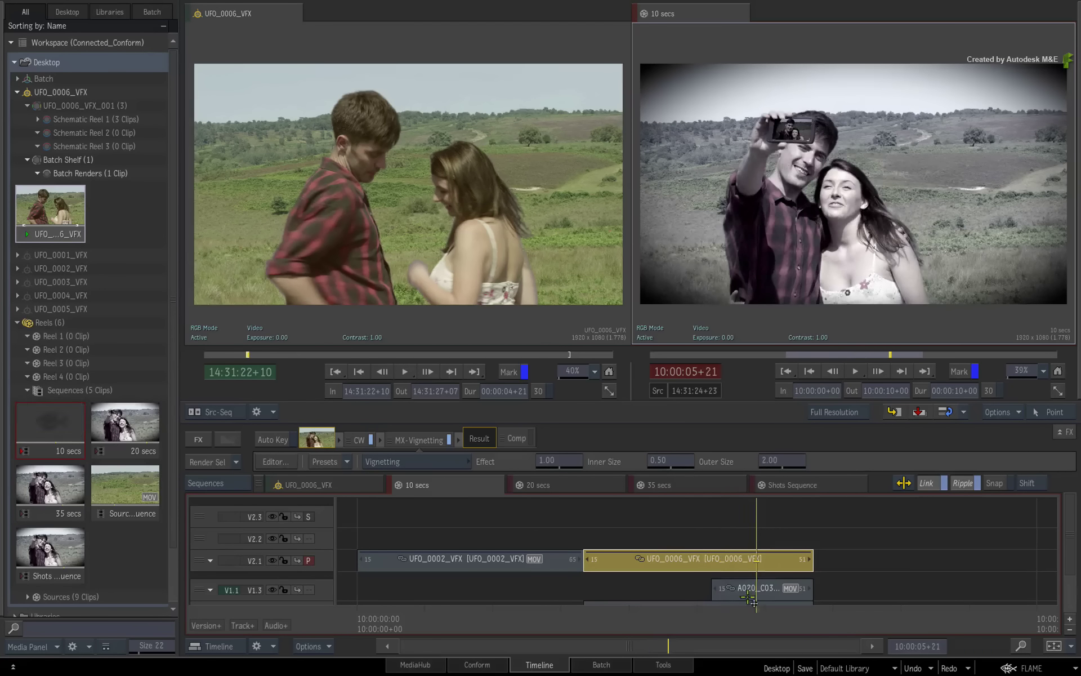
pyautogui.click(707, 487)
pyautogui.click(838, 488)
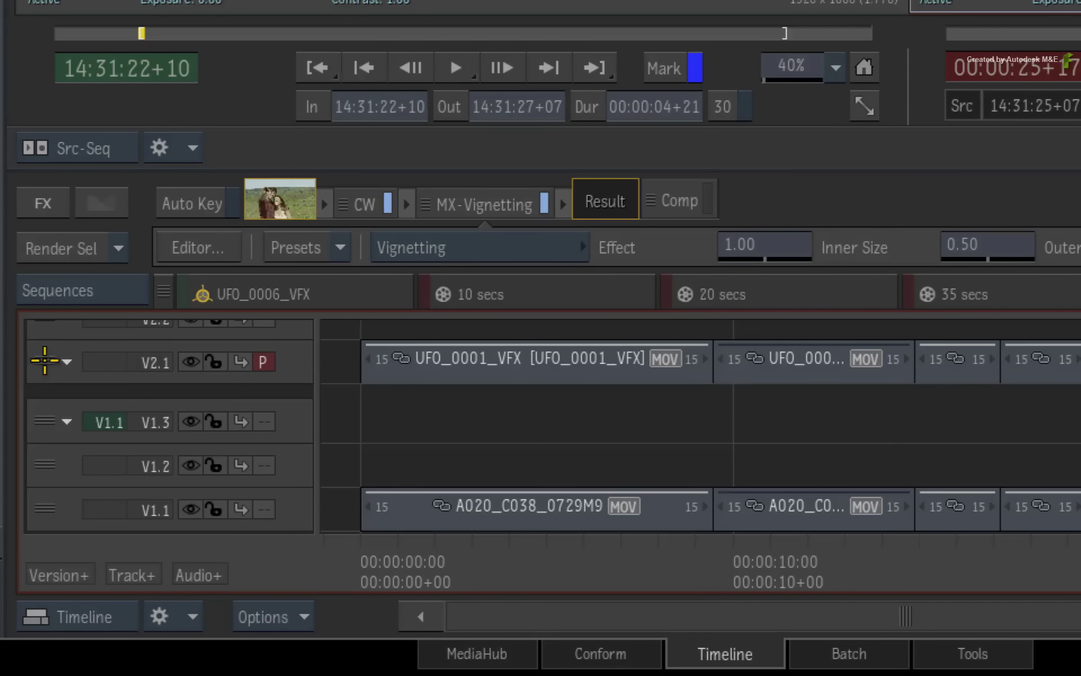
# Step: Drag the V2.1 UFO track header into the V1 group as track V1.4 and scrub the sequence
pyautogui.moveTo(49, 380); pyautogui.dragTo(50, 397)
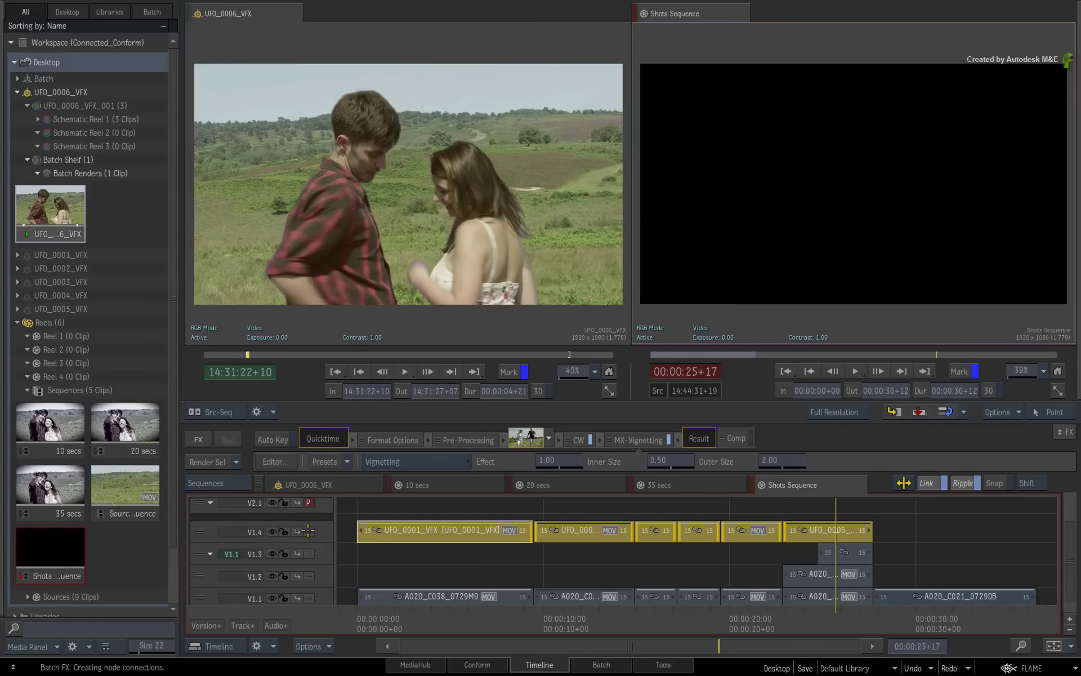
pyautogui.moveTo(642, 617); pyautogui.dragTo(946, 575)
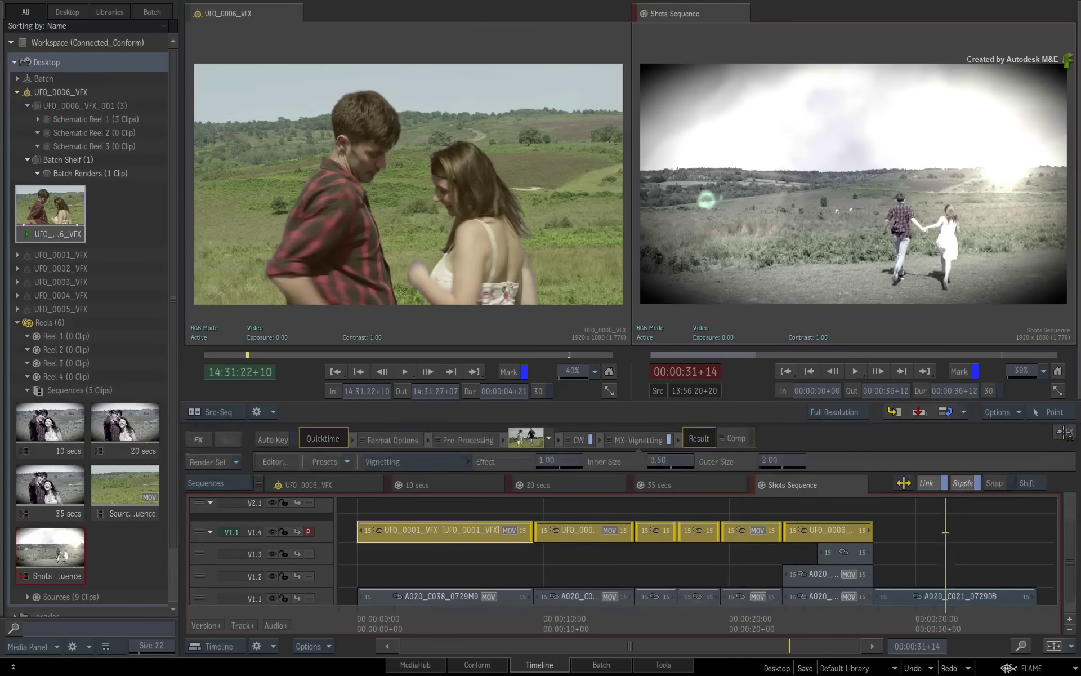
# Step: Hide the FX ribbon, clear the selection, and see the UFO shots still on V2.1 in 10, 20, 35 secs
pyautogui.click(1064, 431)
pyautogui.click(1011, 599)
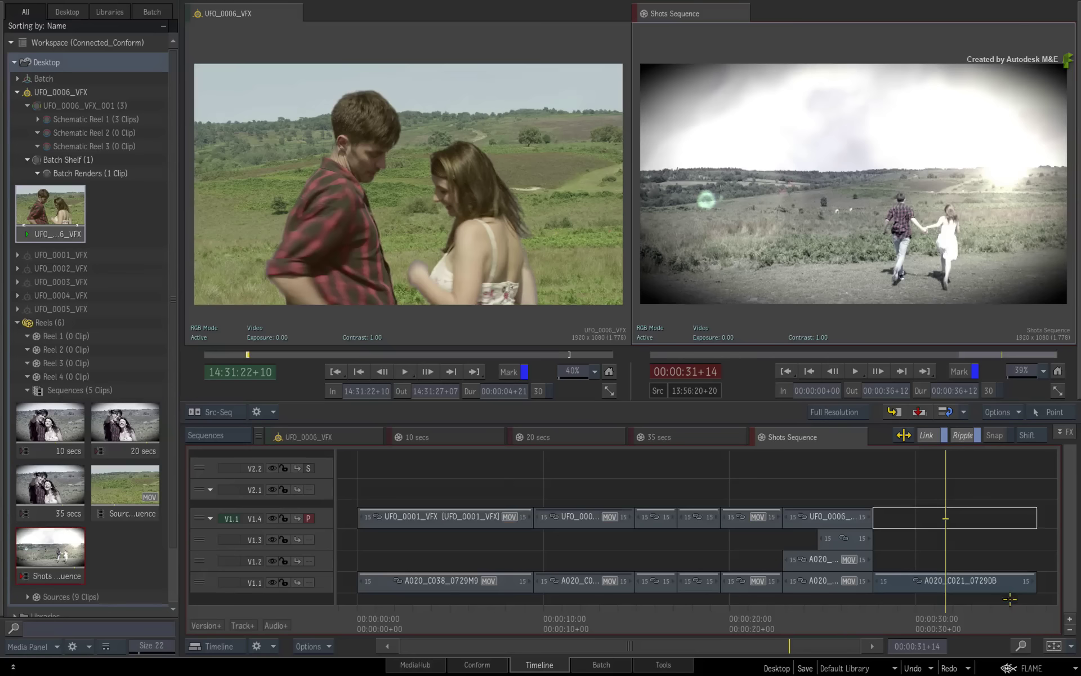
pyautogui.click(700, 433)
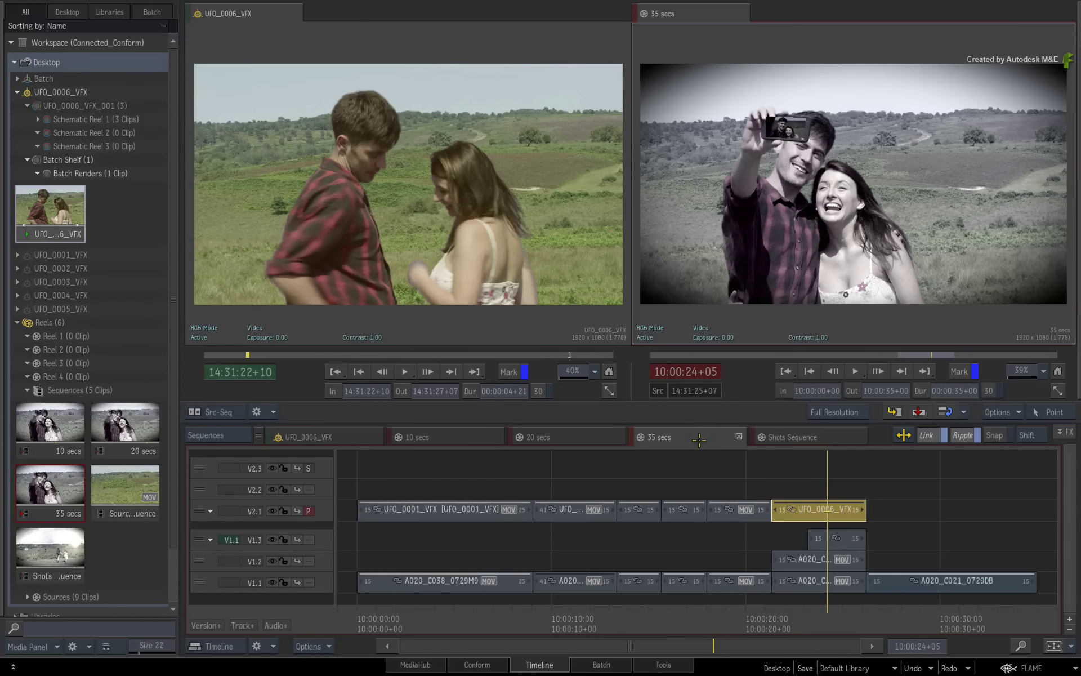
pyautogui.click(590, 436)
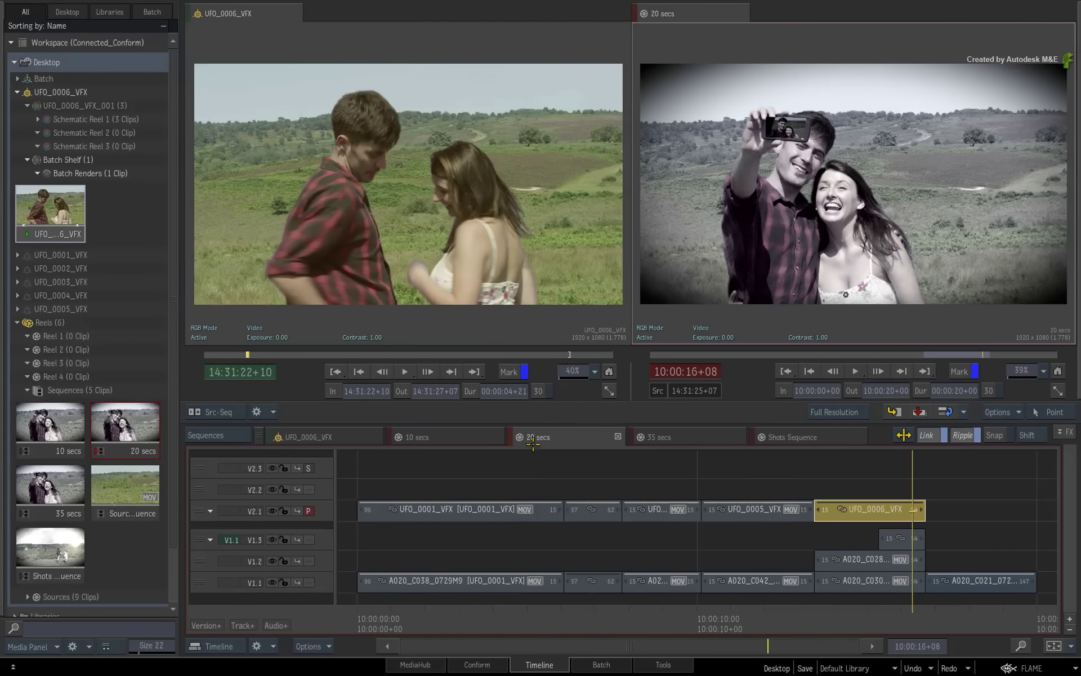
pyautogui.click(456, 439)
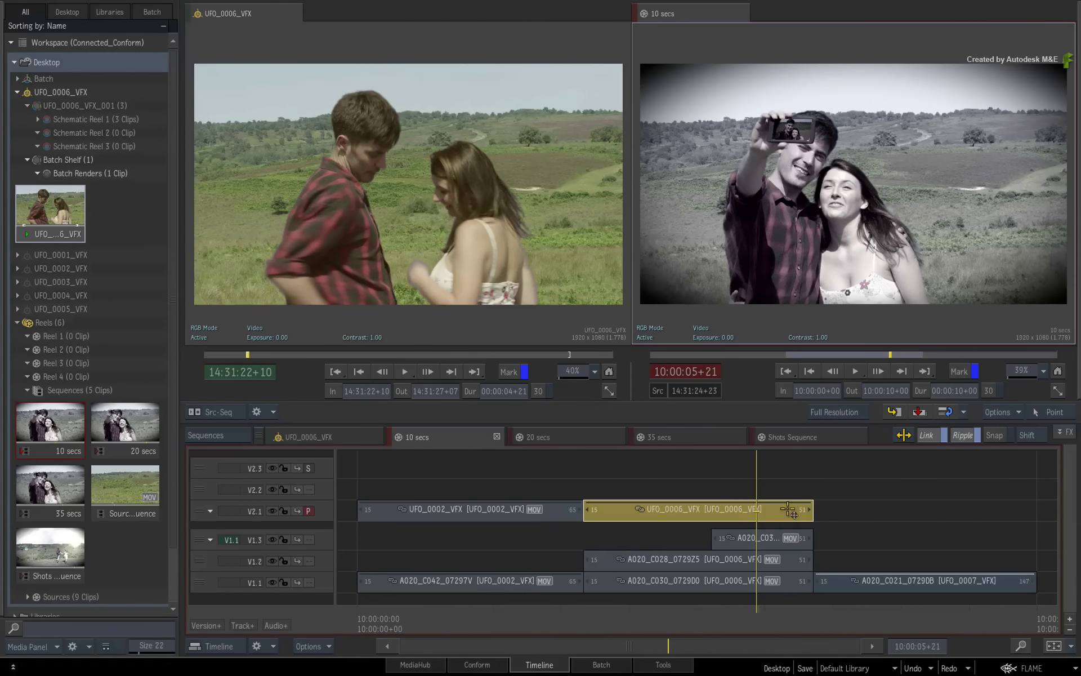
pyautogui.click(596, 439)
pyautogui.click(704, 433)
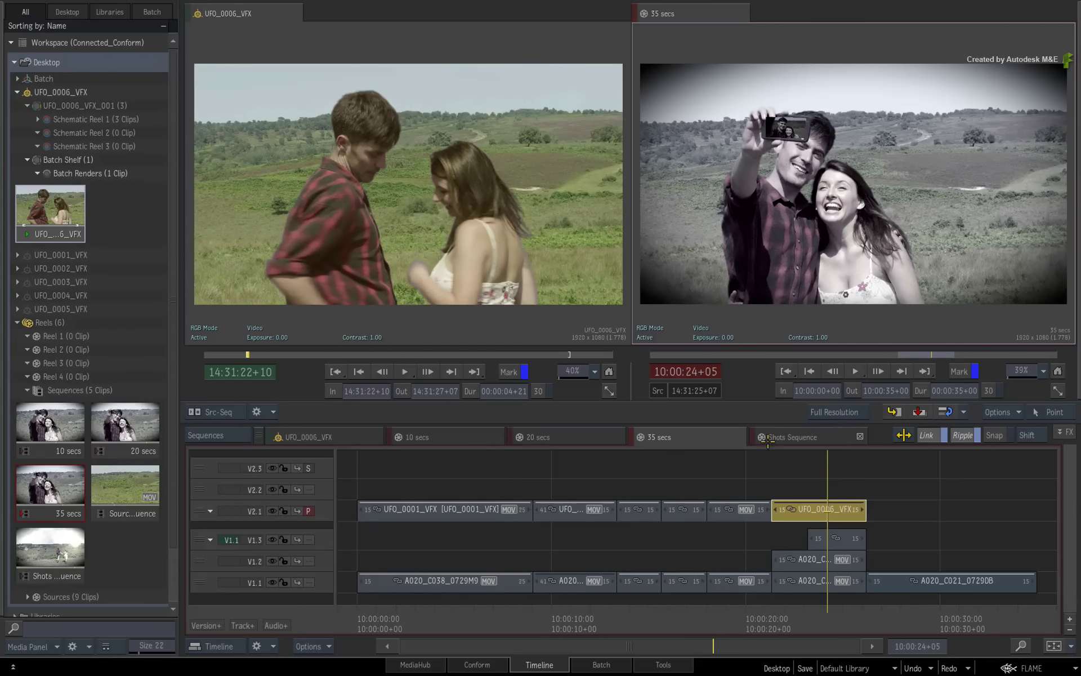
pyautogui.click(846, 437)
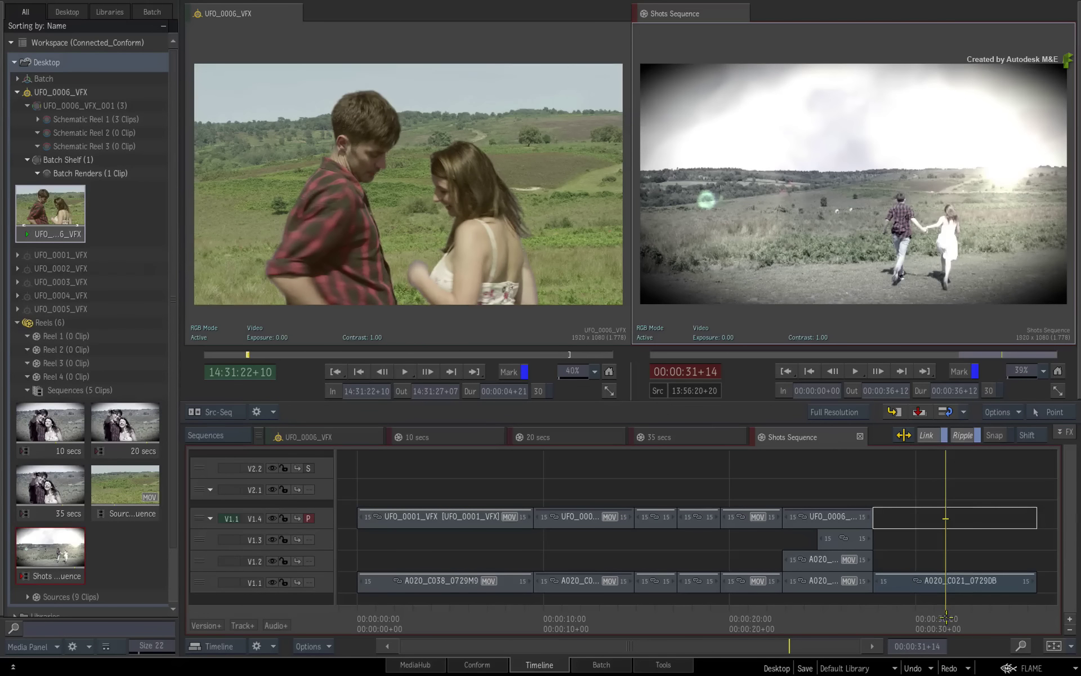
pyautogui.moveTo(947, 618); pyautogui.dragTo(661, 604)
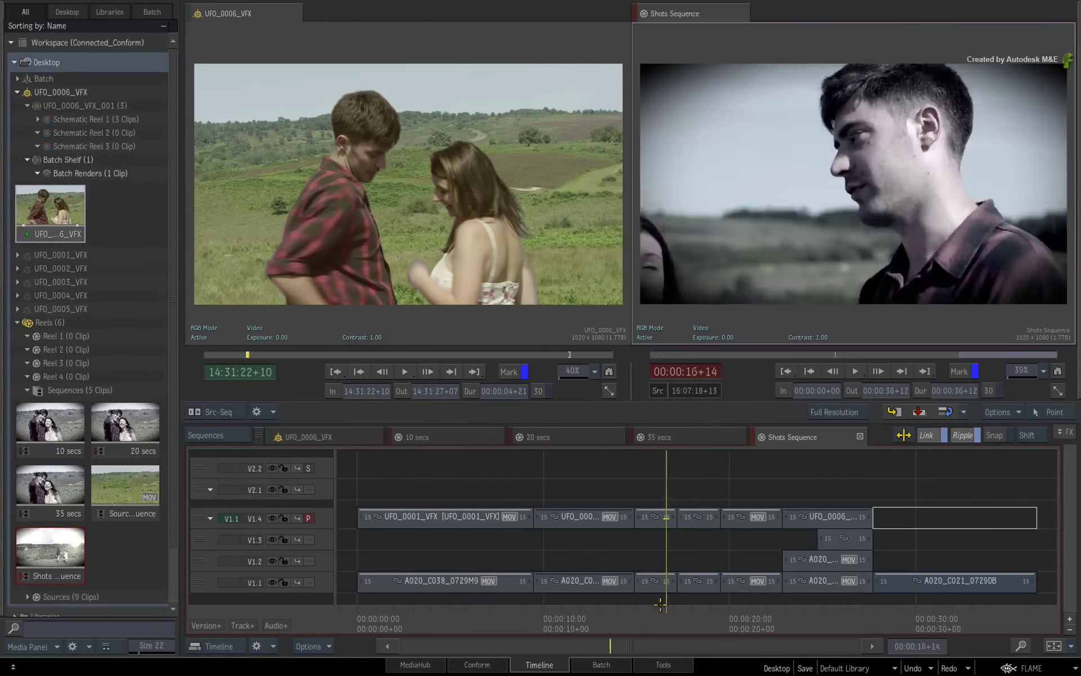
# Step: Load the 10, 20 and 35 secs sequences into the viewer, then pick Shots Sequence
pyautogui.click(52, 426)
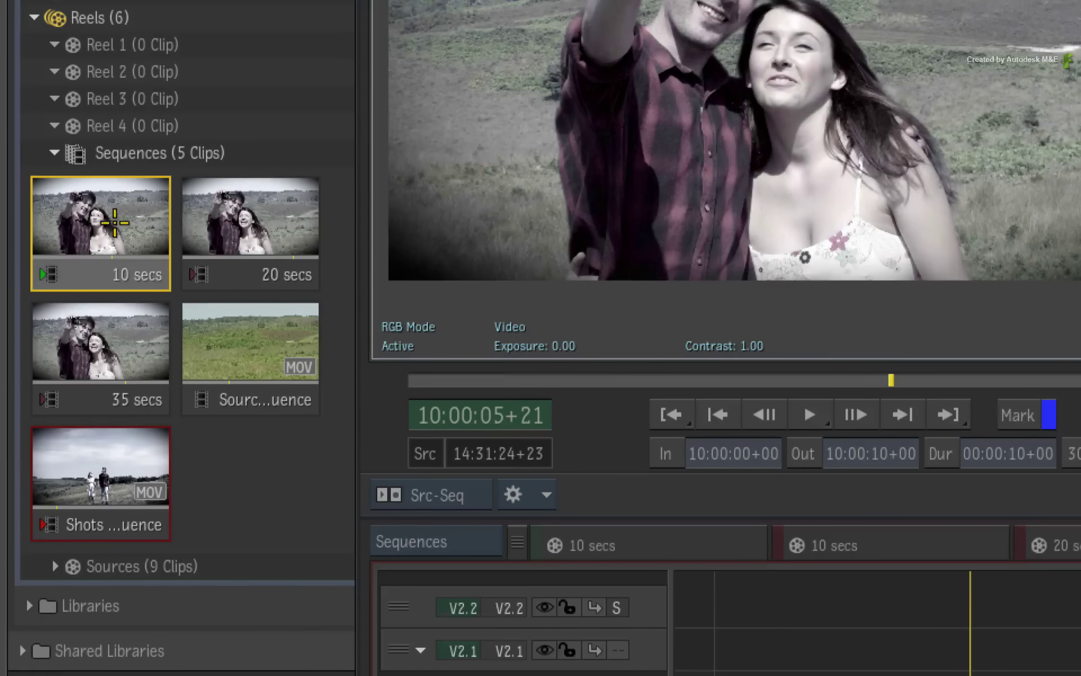
pyautogui.click(280, 214)
pyautogui.click(134, 331)
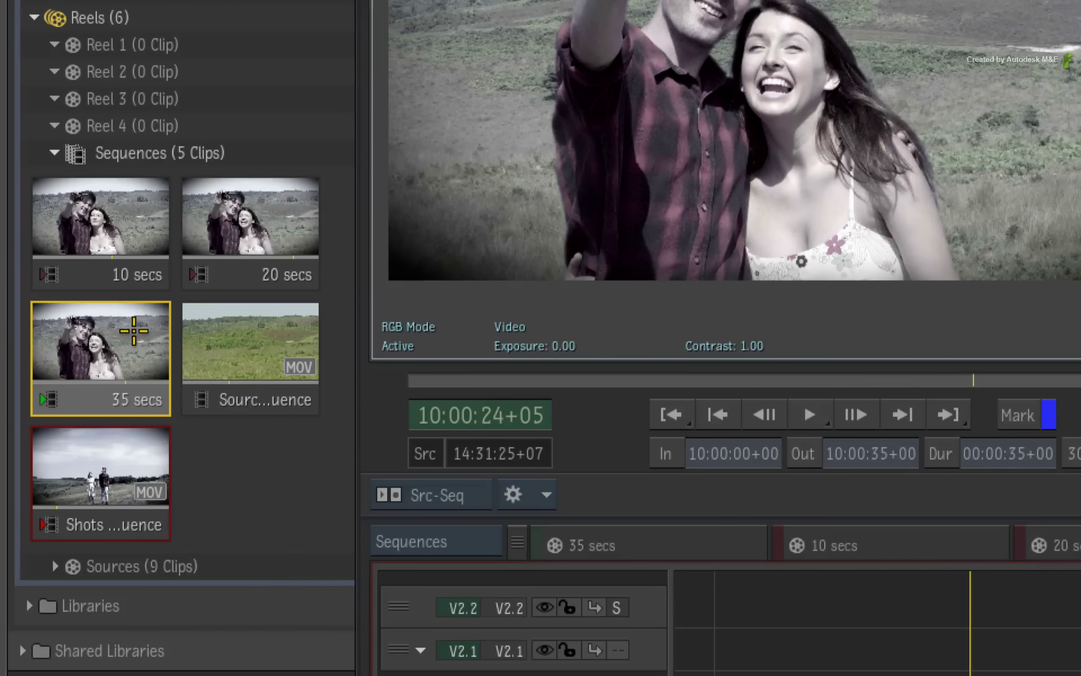
pyautogui.click(114, 468)
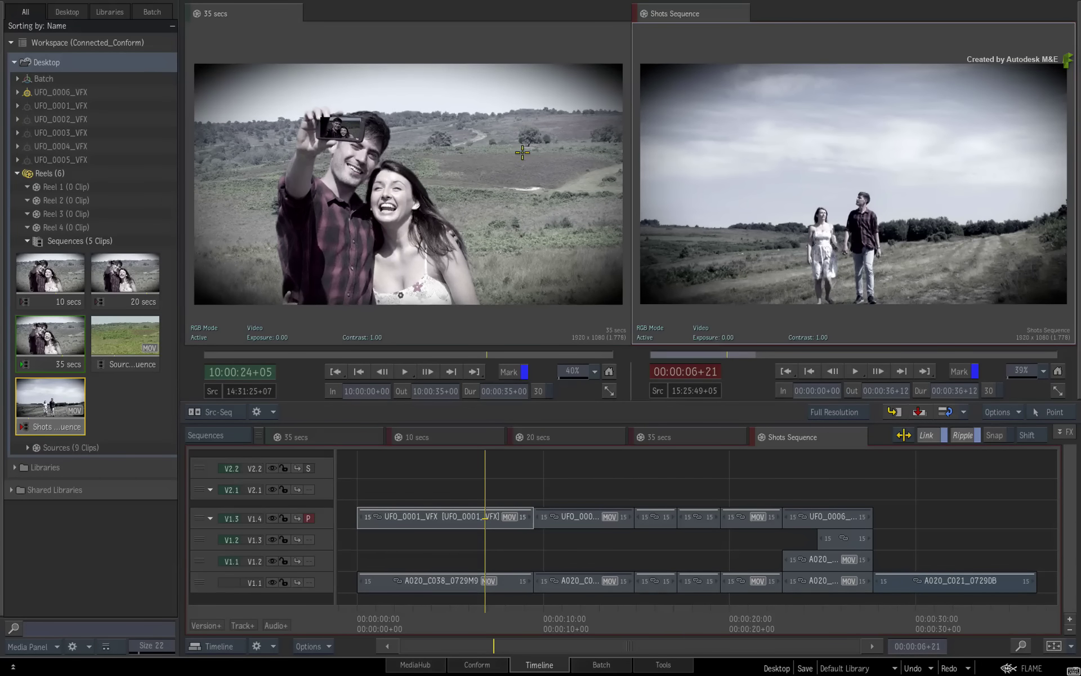
# Step: Switch to the single Player layout, fit the image, and scrub to the woman's close-up
pyautogui.press('`')
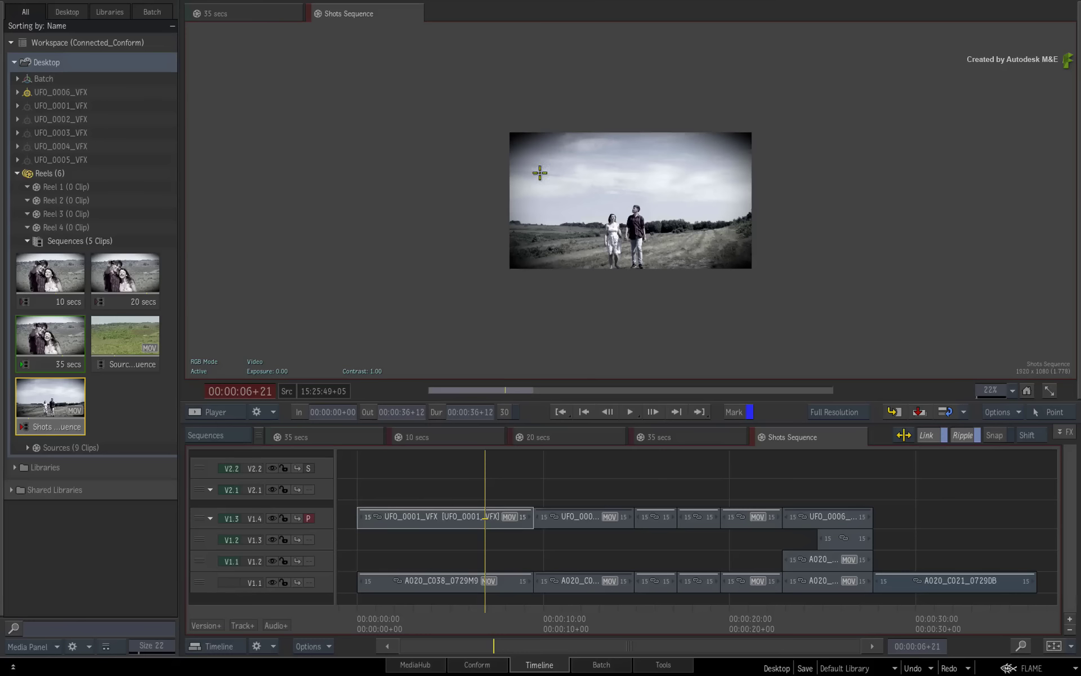
pyautogui.click(1011, 390)
pyautogui.click(1005, 406)
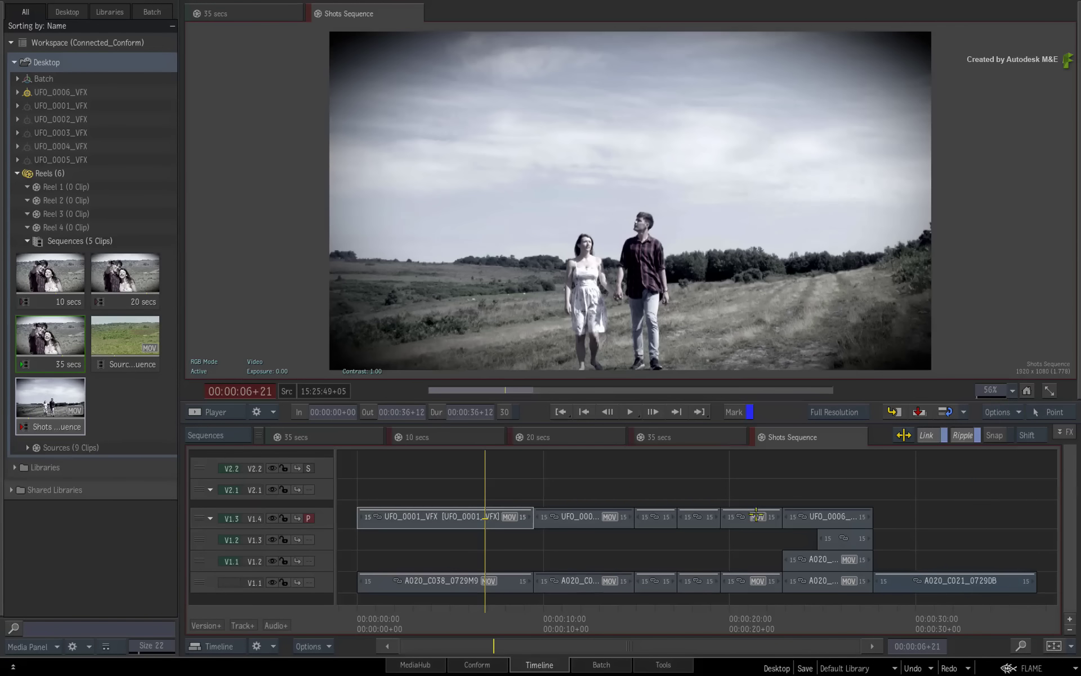
pyautogui.moveTo(485, 620); pyautogui.dragTo(826, 576)
# Step: Cycle through the 35, 20 and 10 secs sequences and back to Shots Sequence
pyautogui.click(684, 436)
pyautogui.click(577, 436)
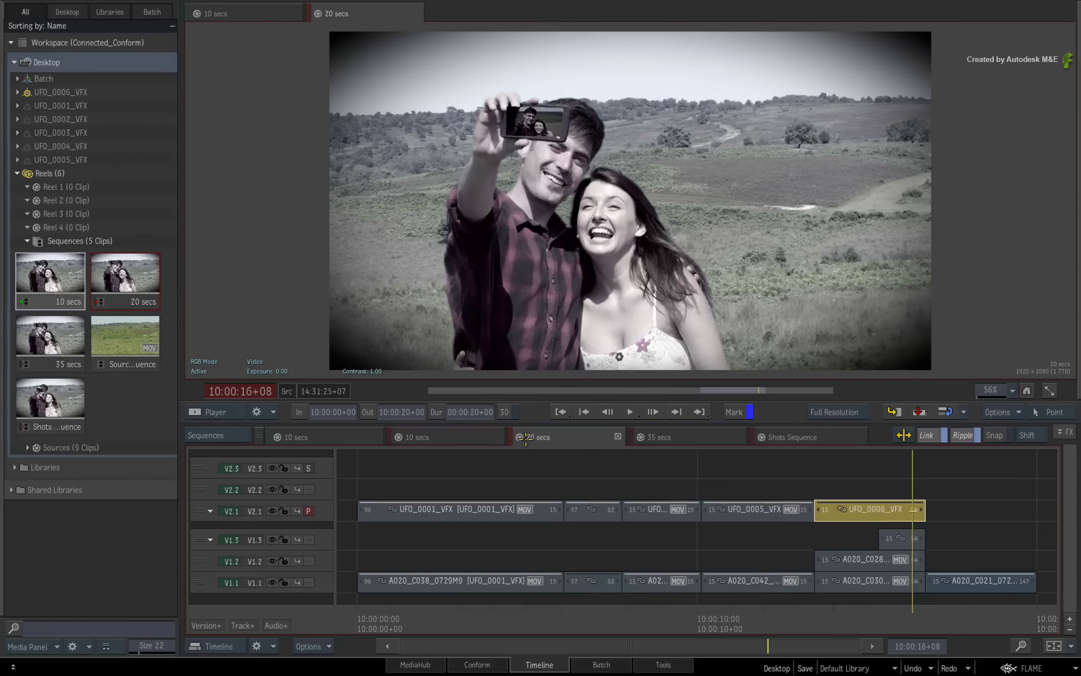
pyautogui.click(471, 442)
pyautogui.click(831, 438)
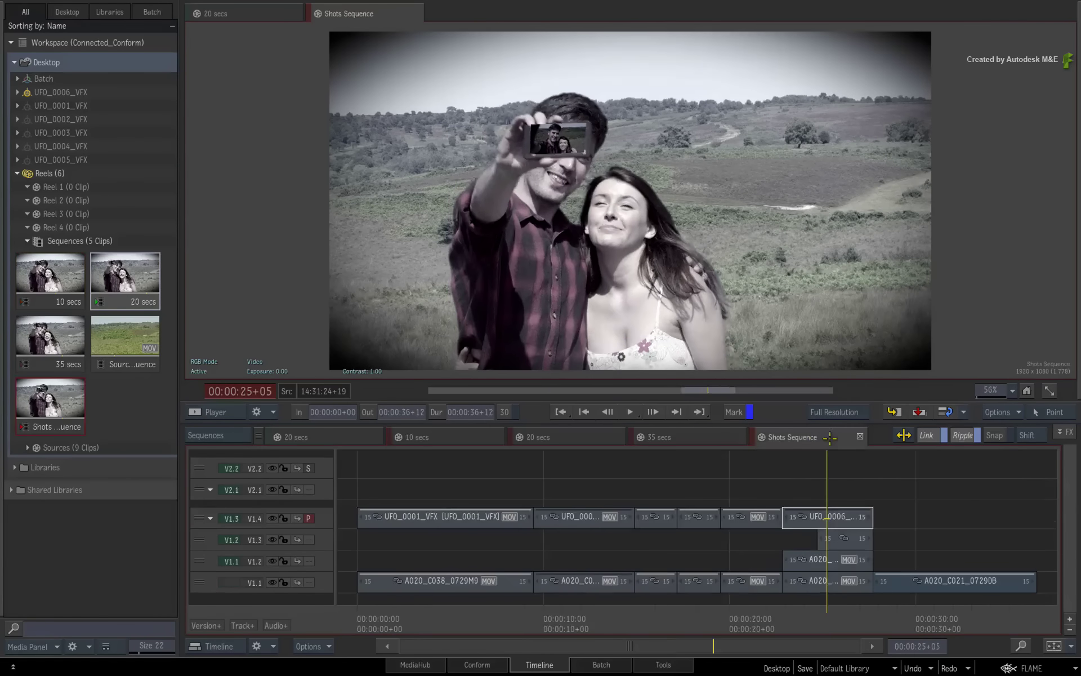